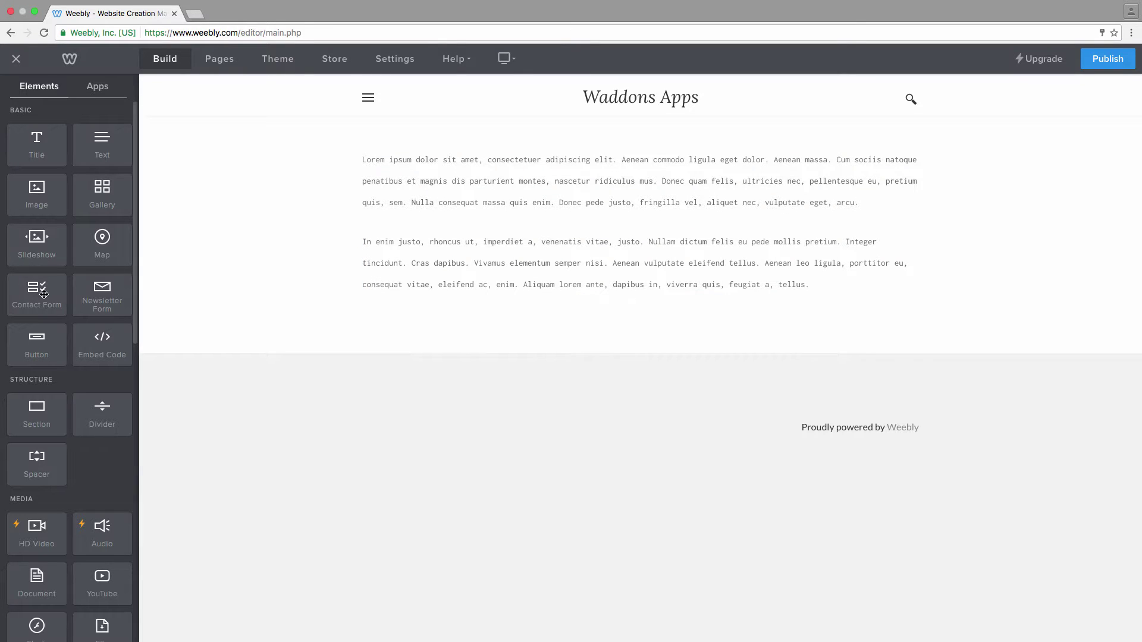
- Scroll the Elements list down to the Third Party section with UI Icons
scroll(43, 295, down, 10)
scroll(44, 295, down, 2)
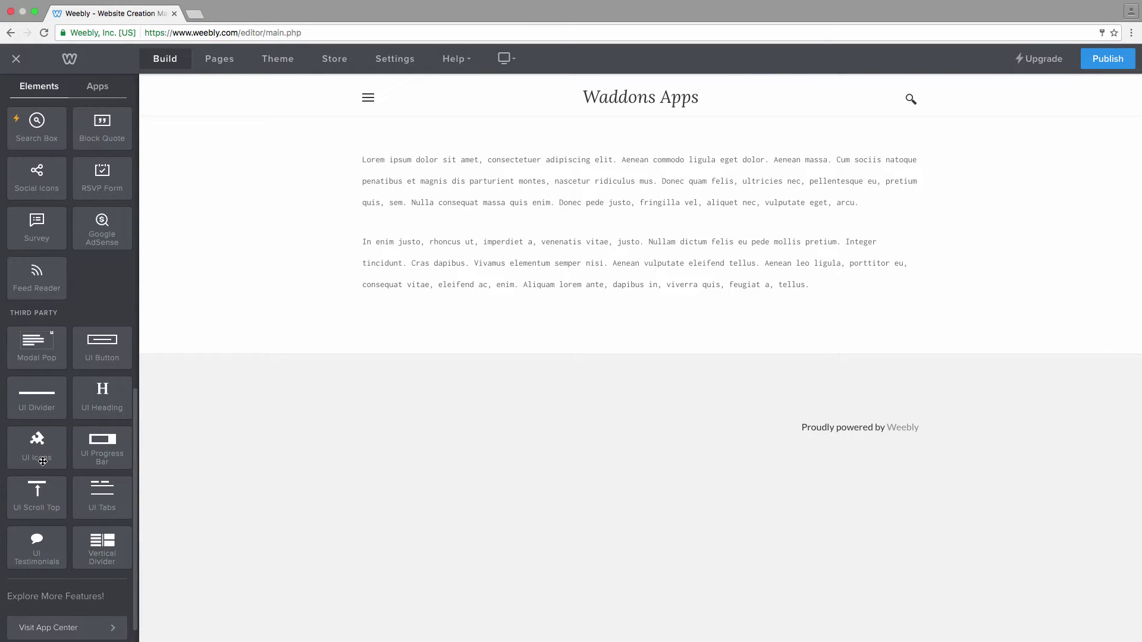
- Drop a UI Icons element below the text and pick the fighter jet from Transportation Icons
drag(35, 459, 586, 333)
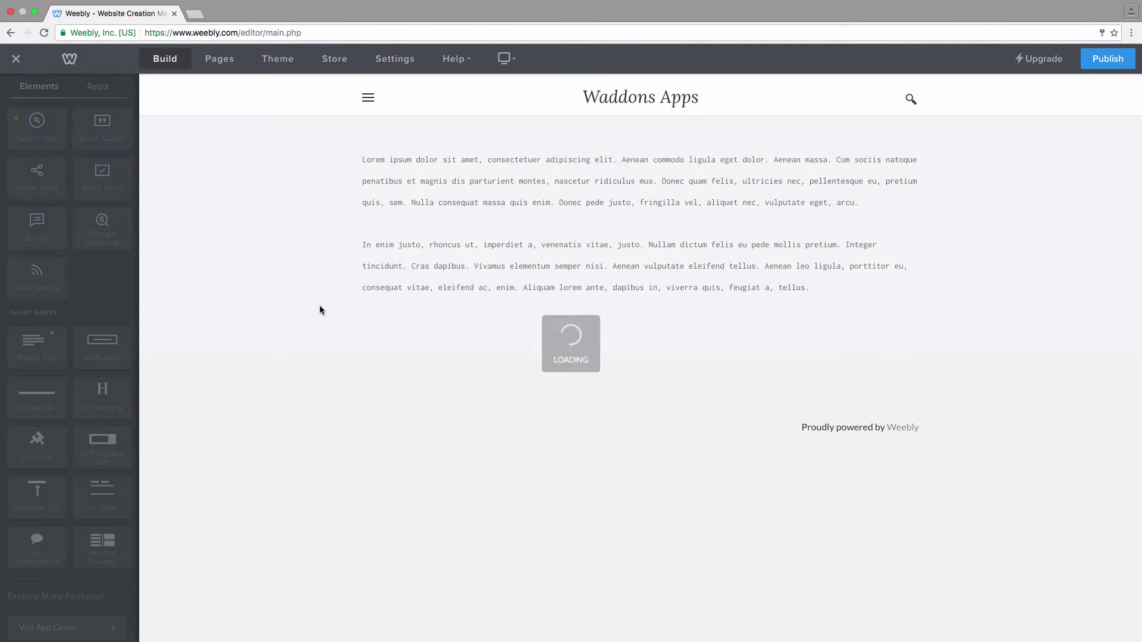
click(669, 333)
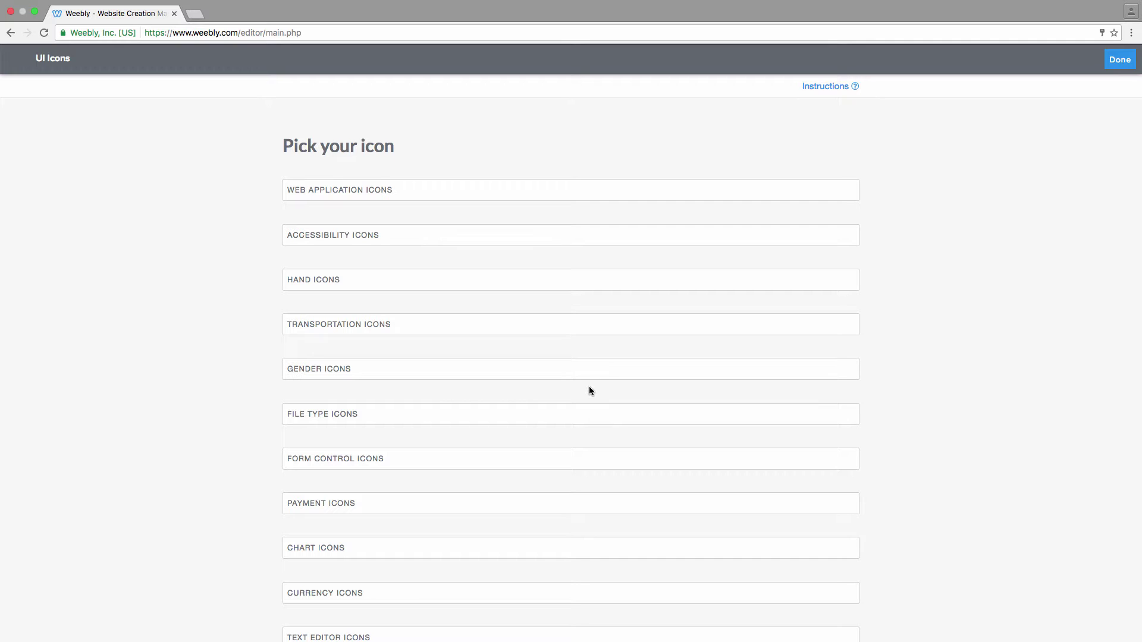
click(411, 198)
click(412, 197)
scroll(393, 233, down, 1)
click(385, 223)
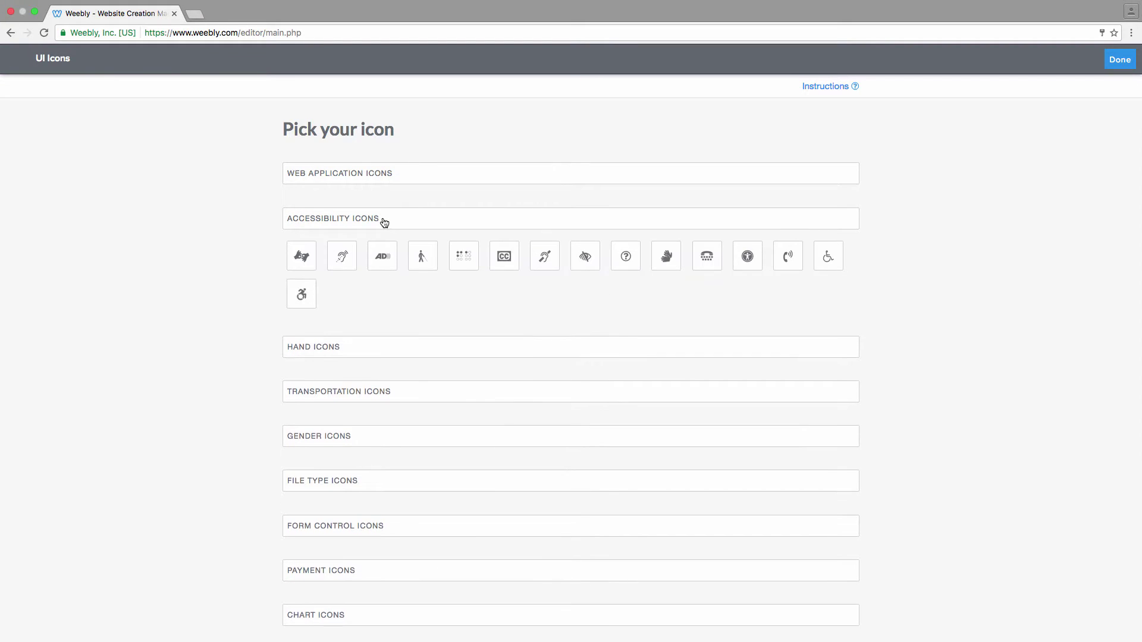
click(384, 223)
click(374, 267)
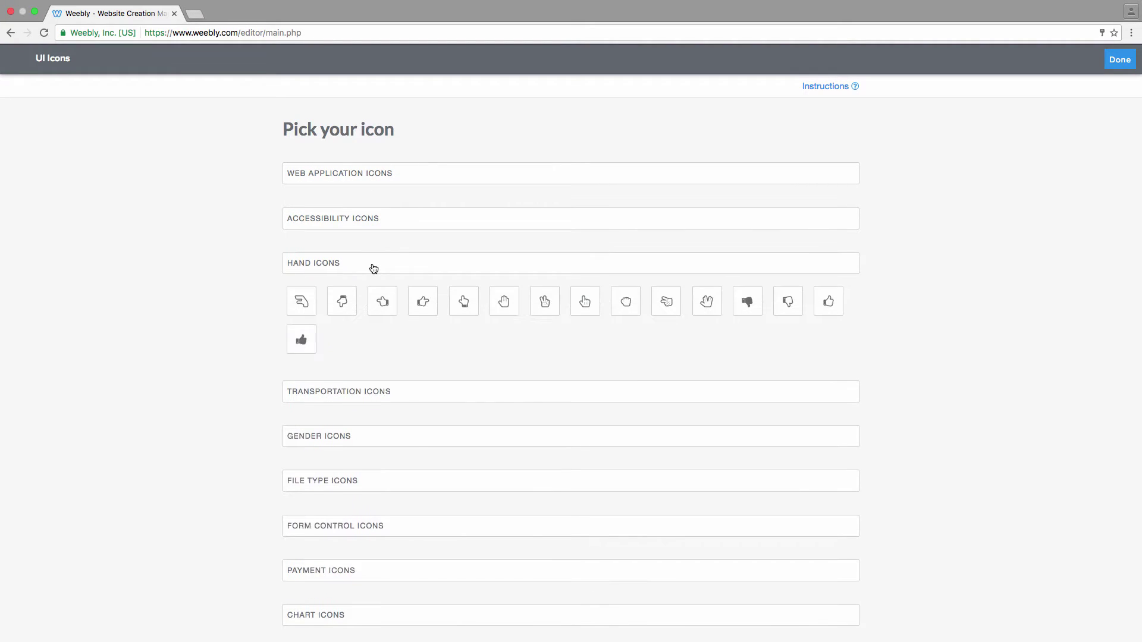
click(354, 309)
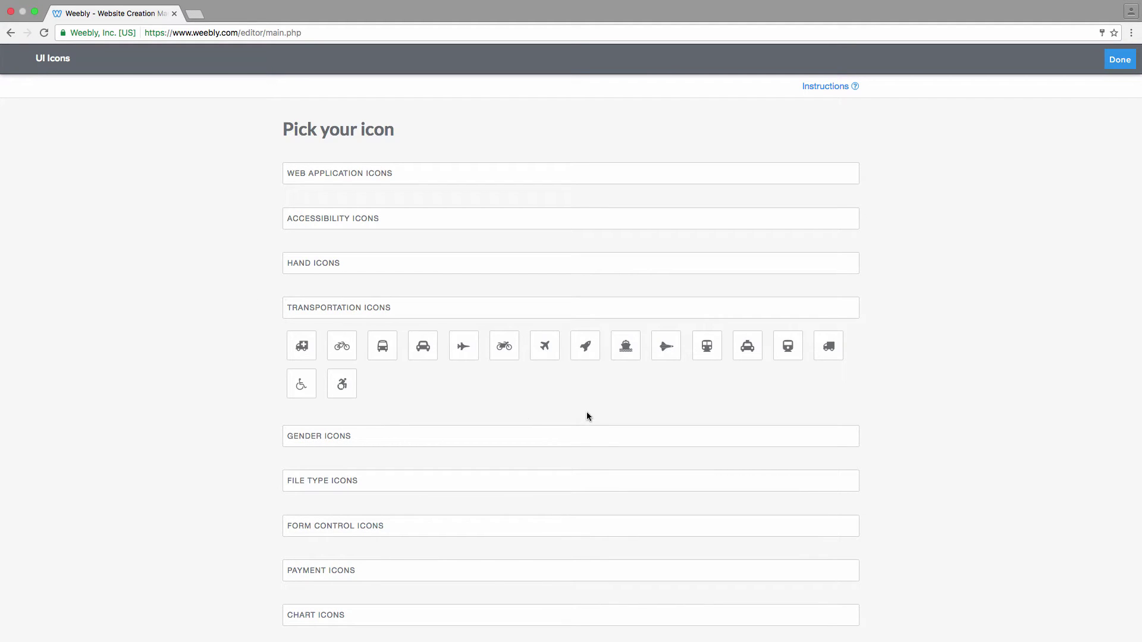
click(463, 346)
- Confirm the jet icon, then set the element's Font Size to 35
click(1112, 61)
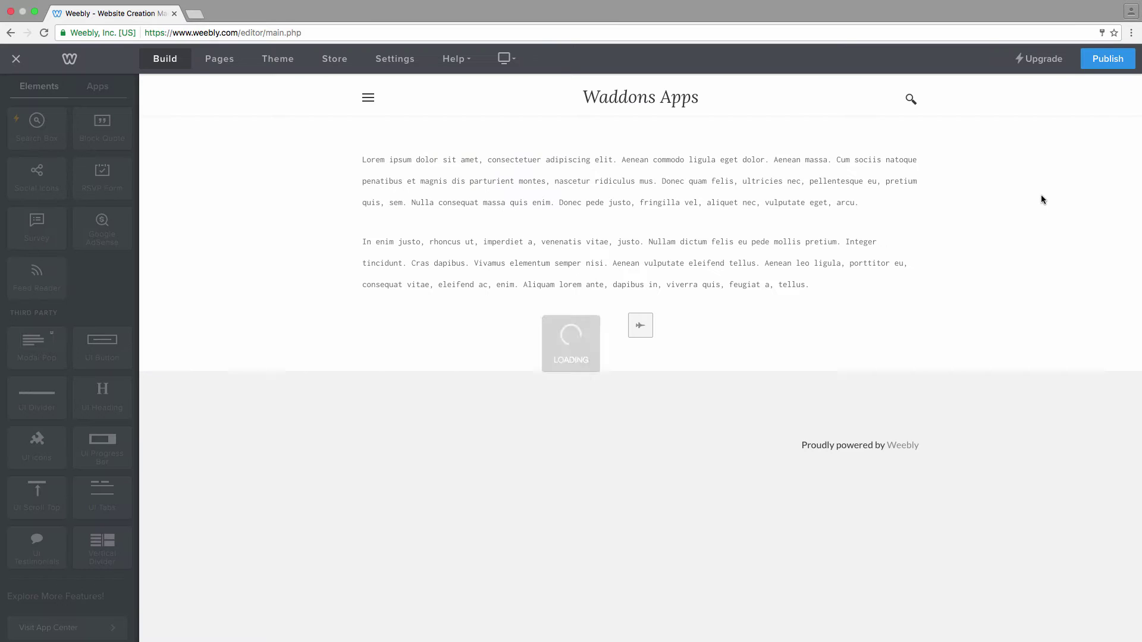
click(687, 315)
scroll(648, 415, down, 1)
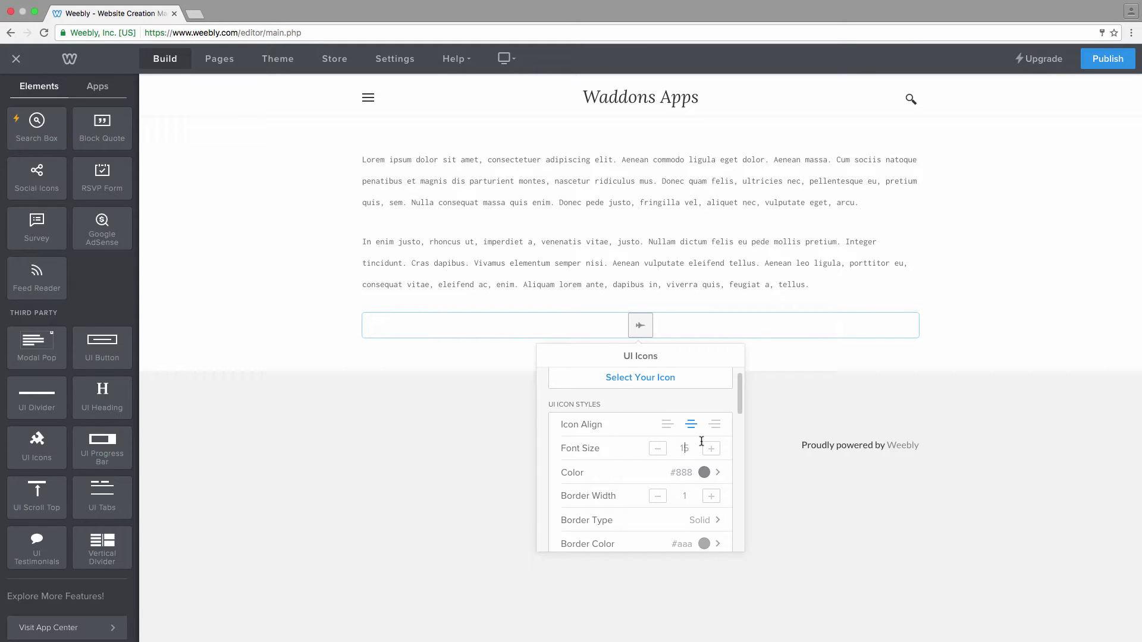
key(BackSpace)
text(3)
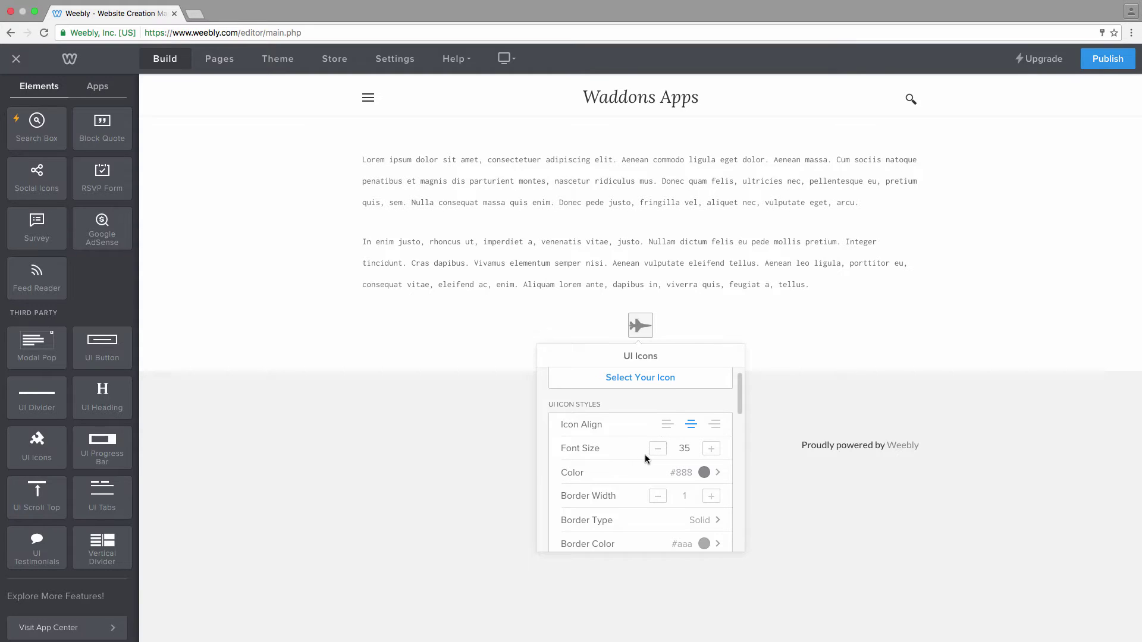
scroll(644, 454, down, 1)
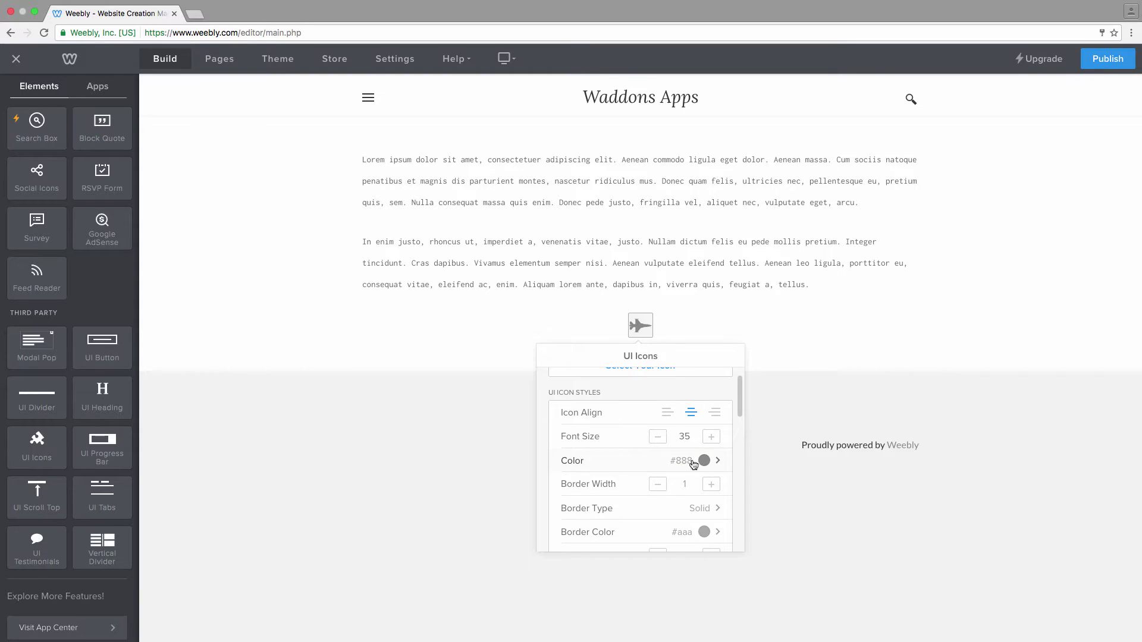
scroll(690, 464, down, 1)
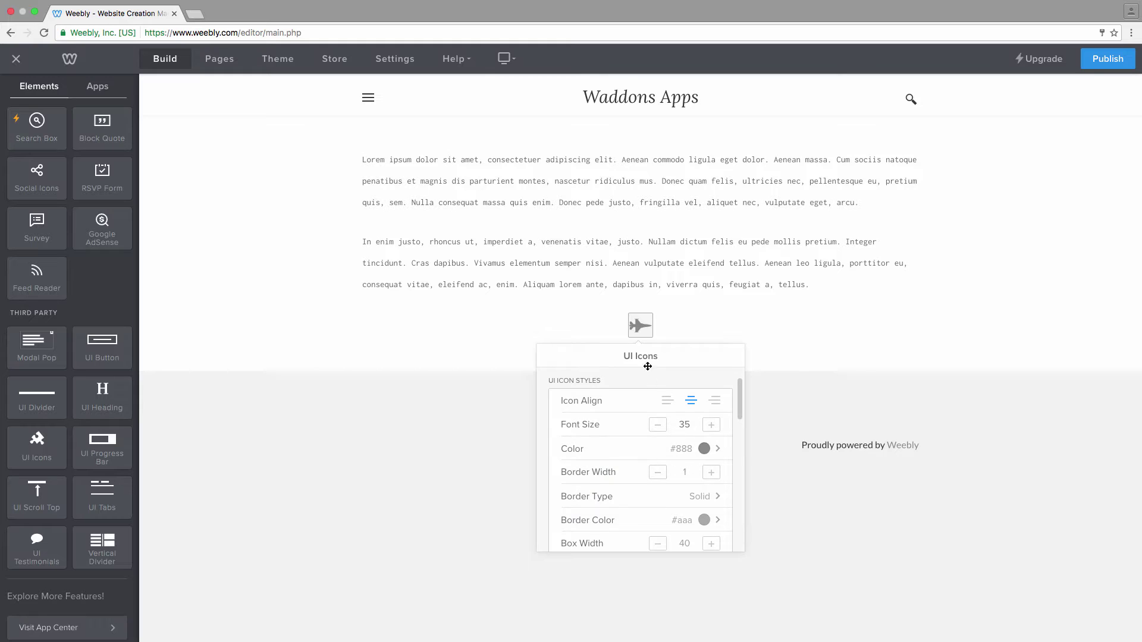
scroll(676, 464, down, 1)
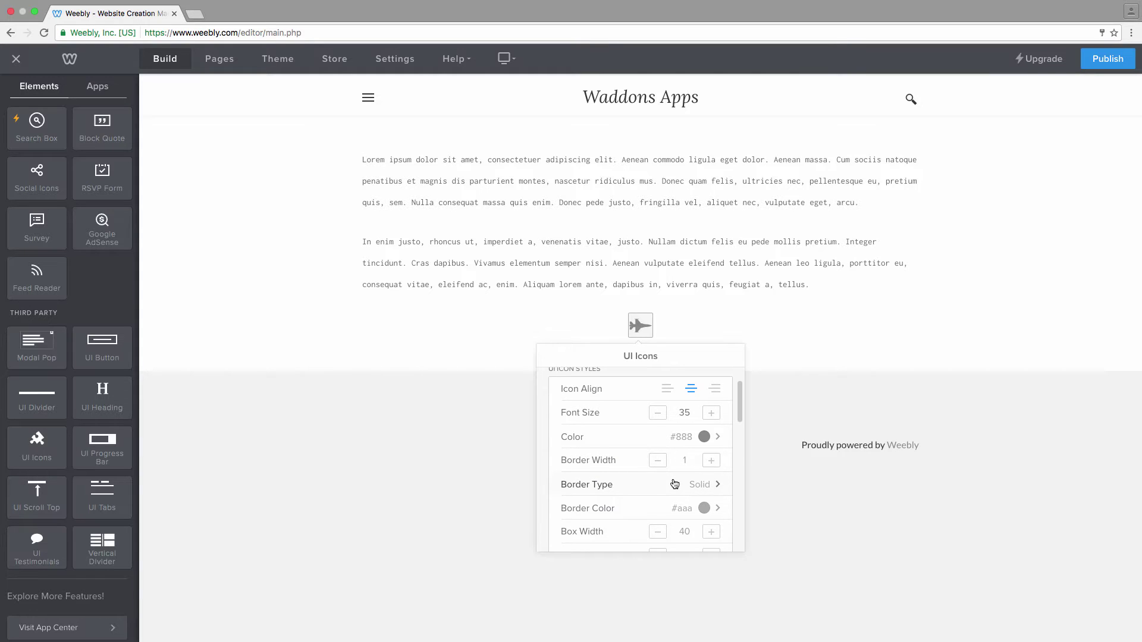
scroll(674, 484, down, 1)
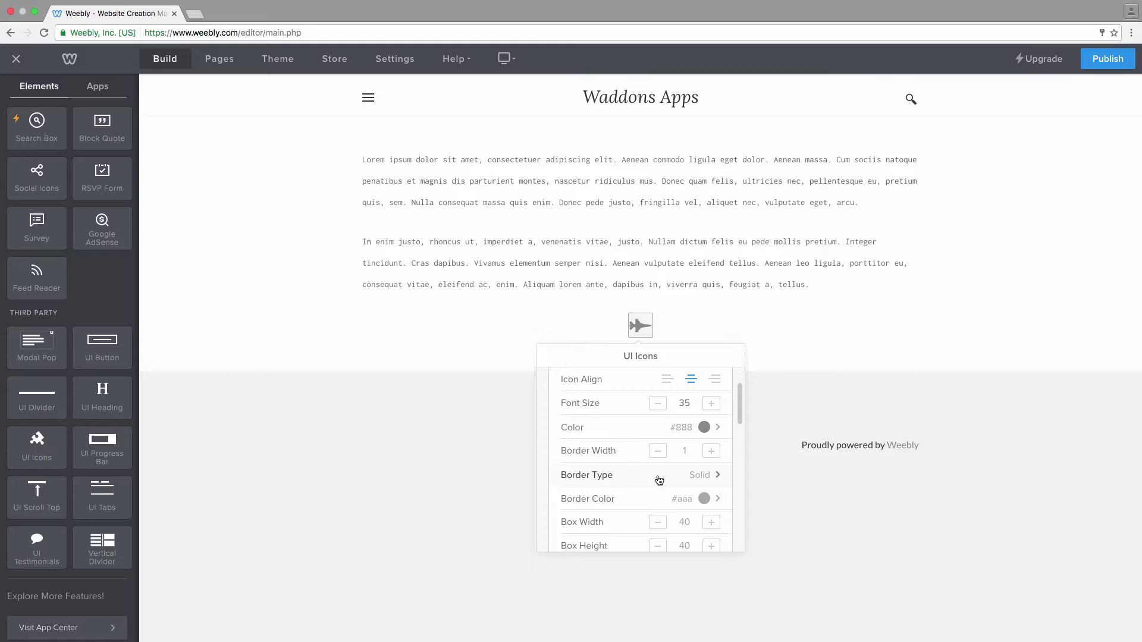
scroll(648, 476, down, 3)
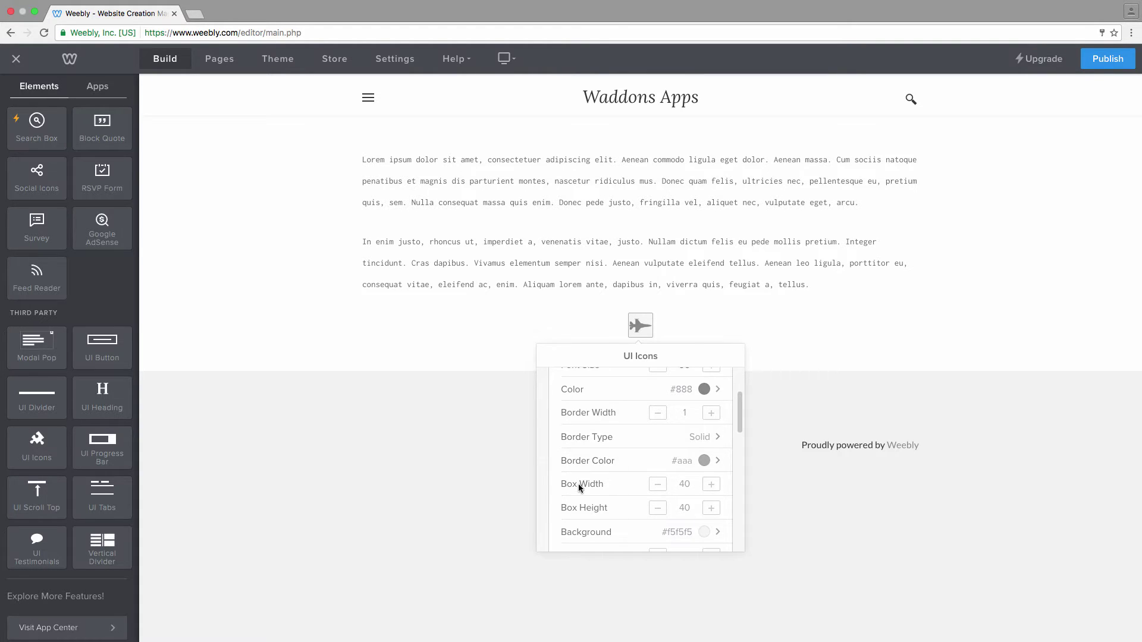
scroll(578, 484, down, 1)
- Set the icon's Box Width and Box Height to 100 and Border Radius to 100
double_click(687, 471)
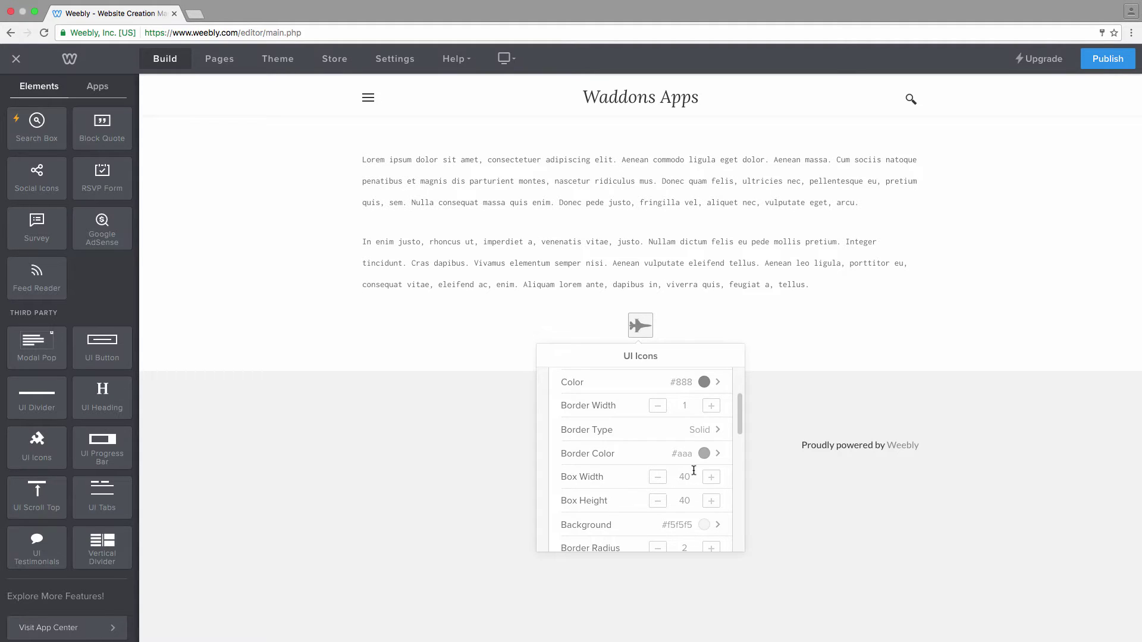
text(100)
double_click(685, 500)
text(1)
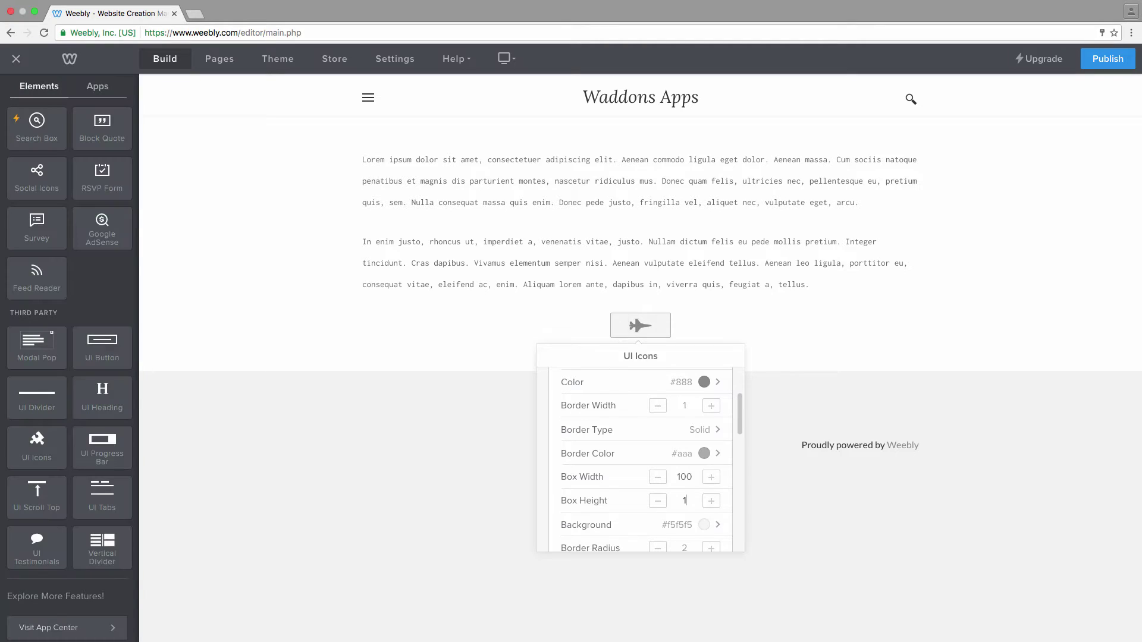
text(00)
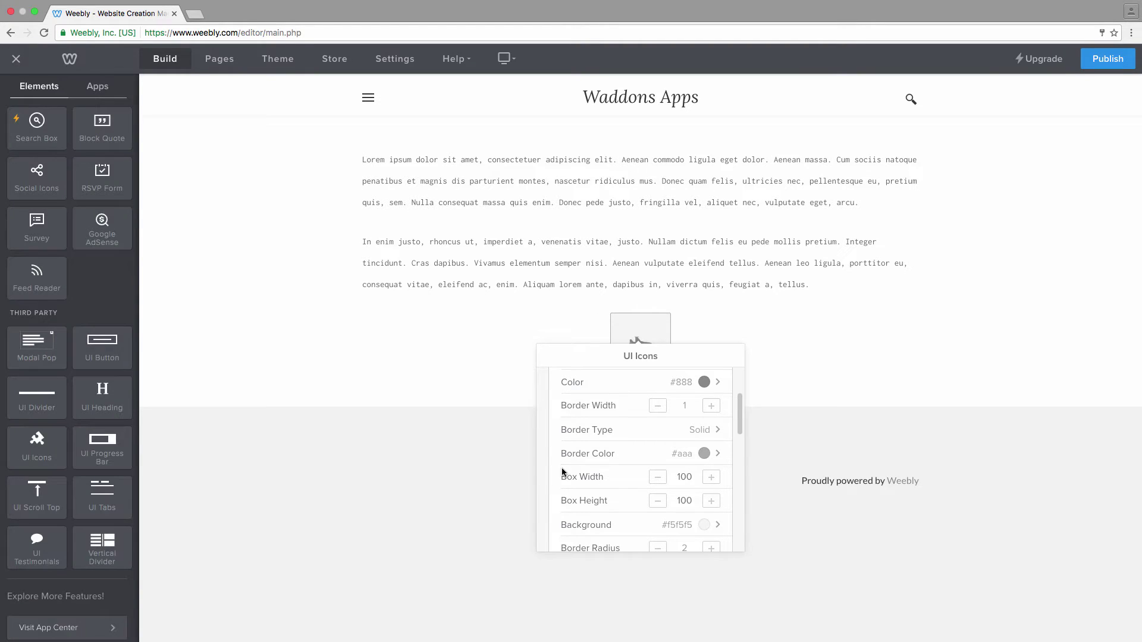
scroll(563, 473, down, 1)
drag(588, 351, 761, 325)
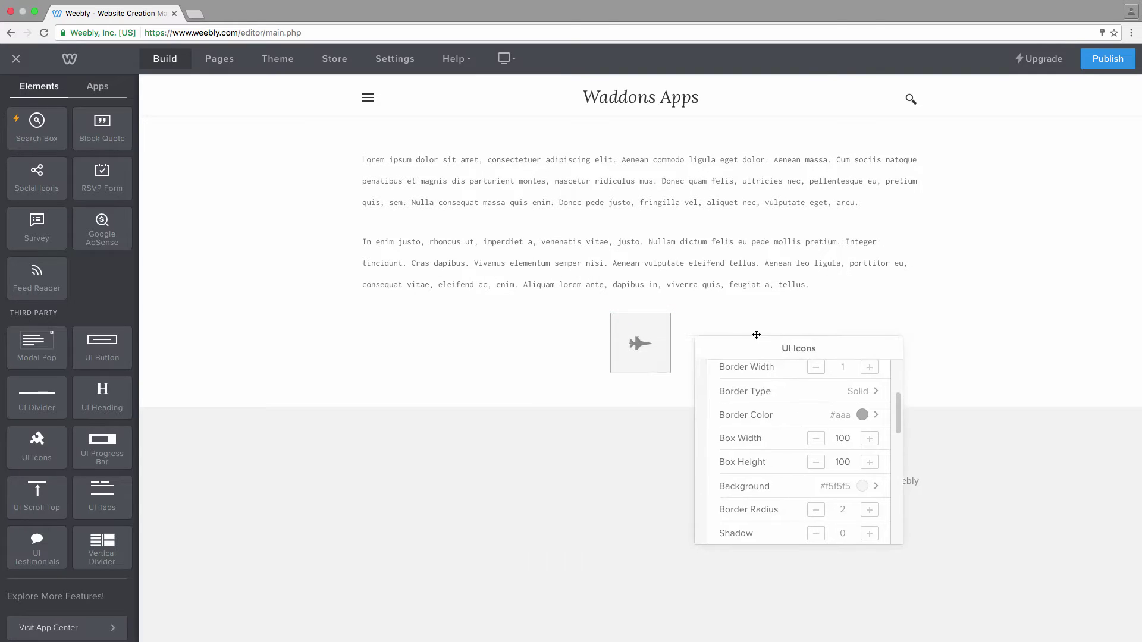
scroll(828, 408, down, 3)
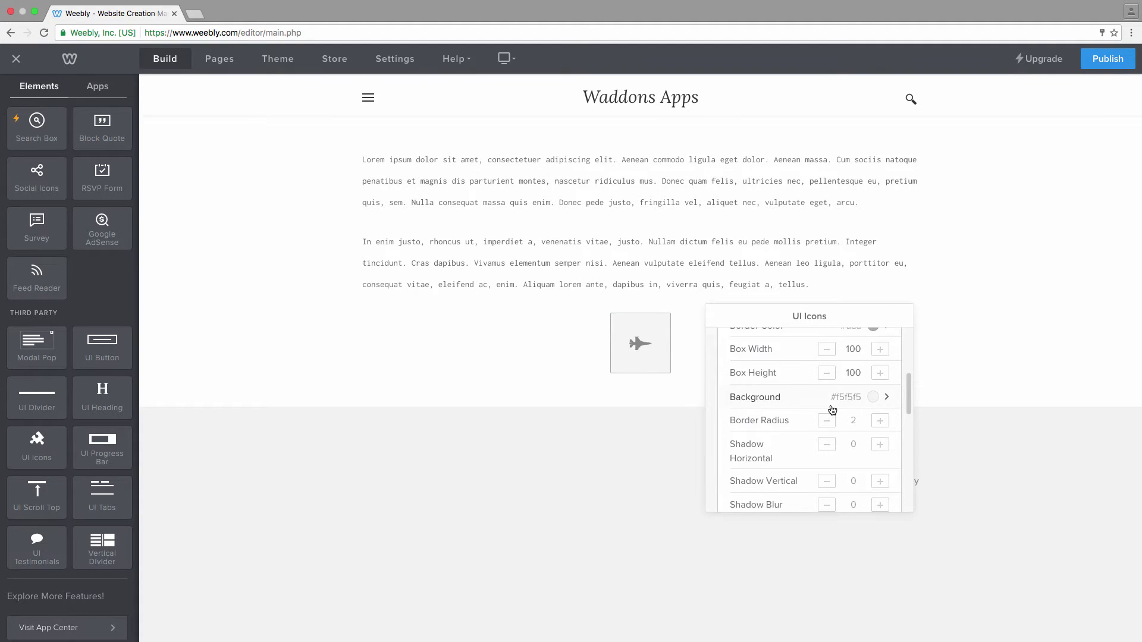
scroll(850, 407, down, 1)
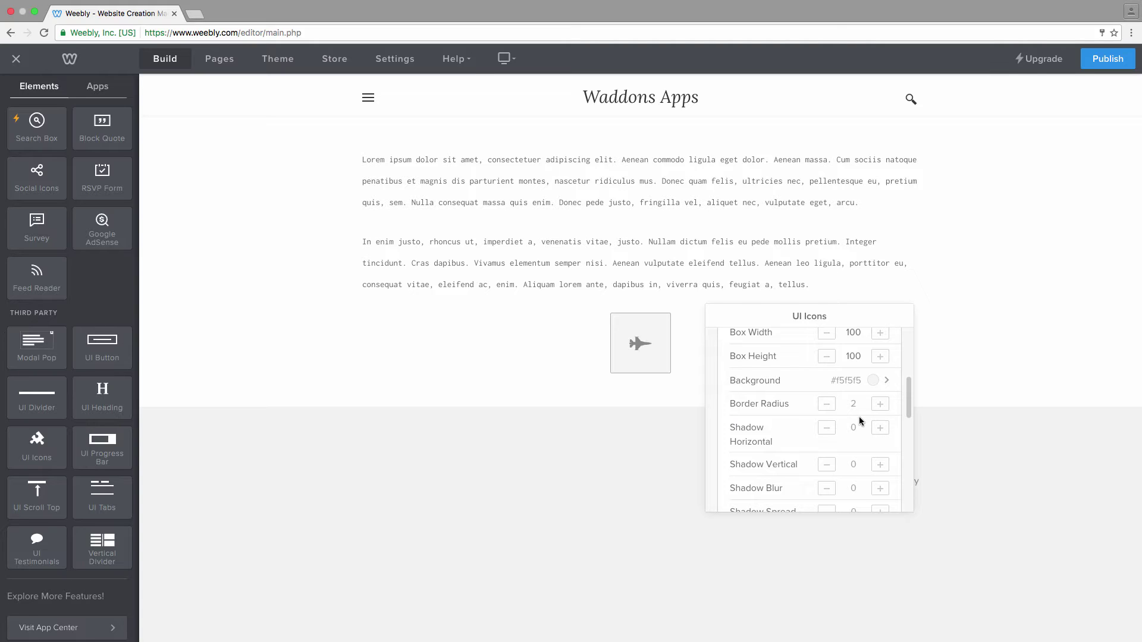
text(100)
click(857, 427)
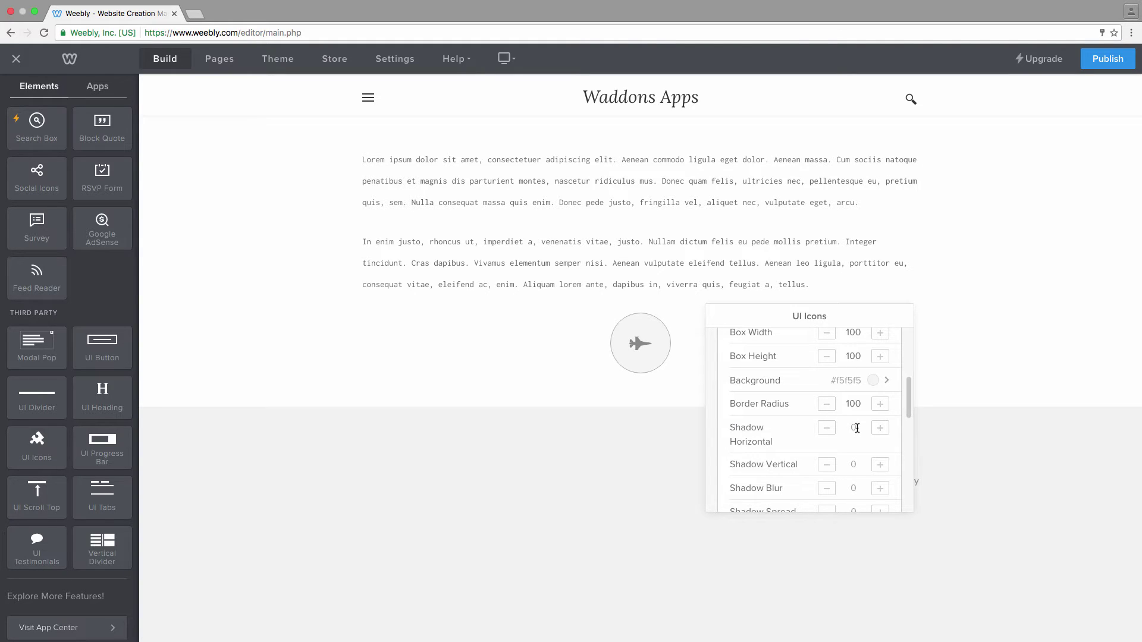
- Set the shadow's horizontal and vertical offsets to 2
text(1)
click(826, 429)
click(826, 430)
click(826, 430)
scroll(845, 453, down, 1)
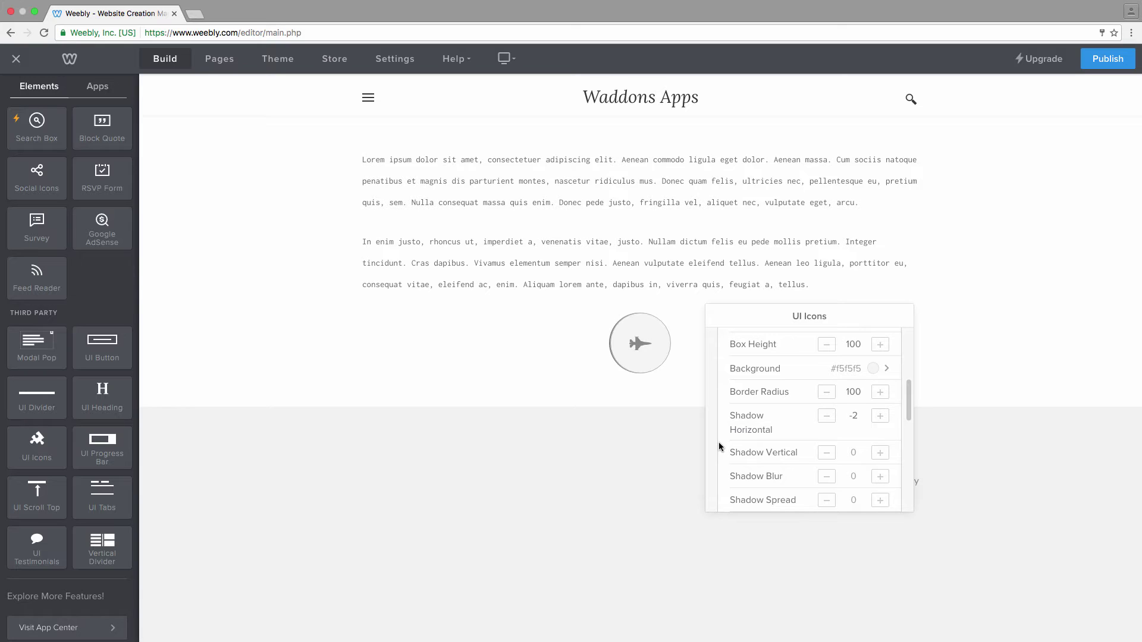
click(878, 416)
click(878, 417)
click(878, 417)
click(878, 416)
- Set the shadow blur to 15, keeping it black at opacity 5
scroll(835, 426, down, 2)
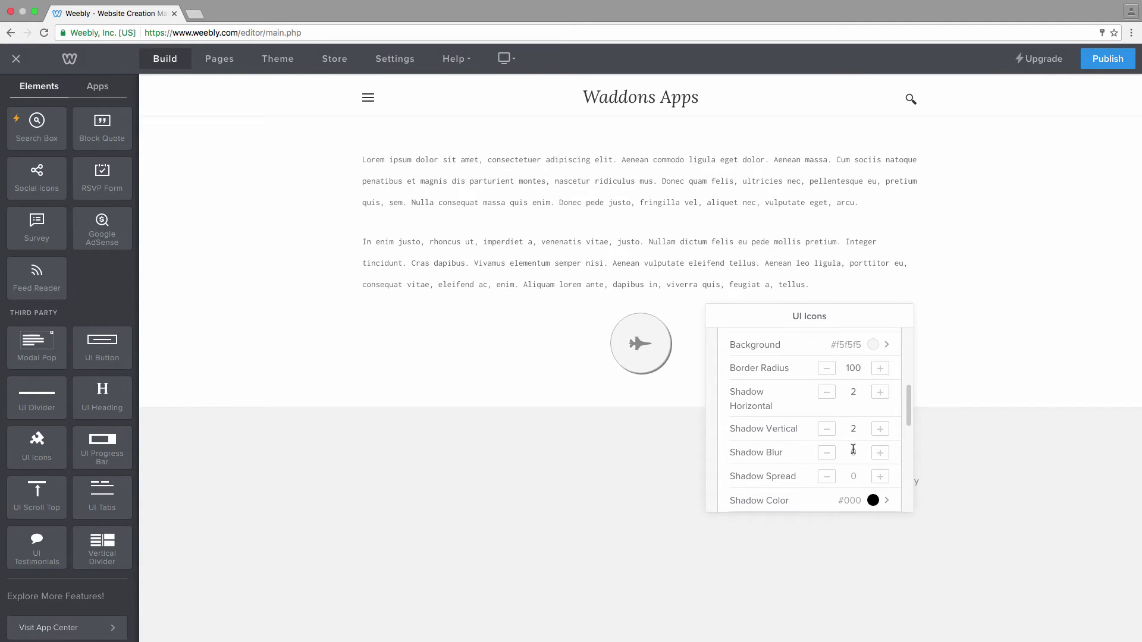
click(854, 450)
text(15)
scroll(716, 443, down, 1)
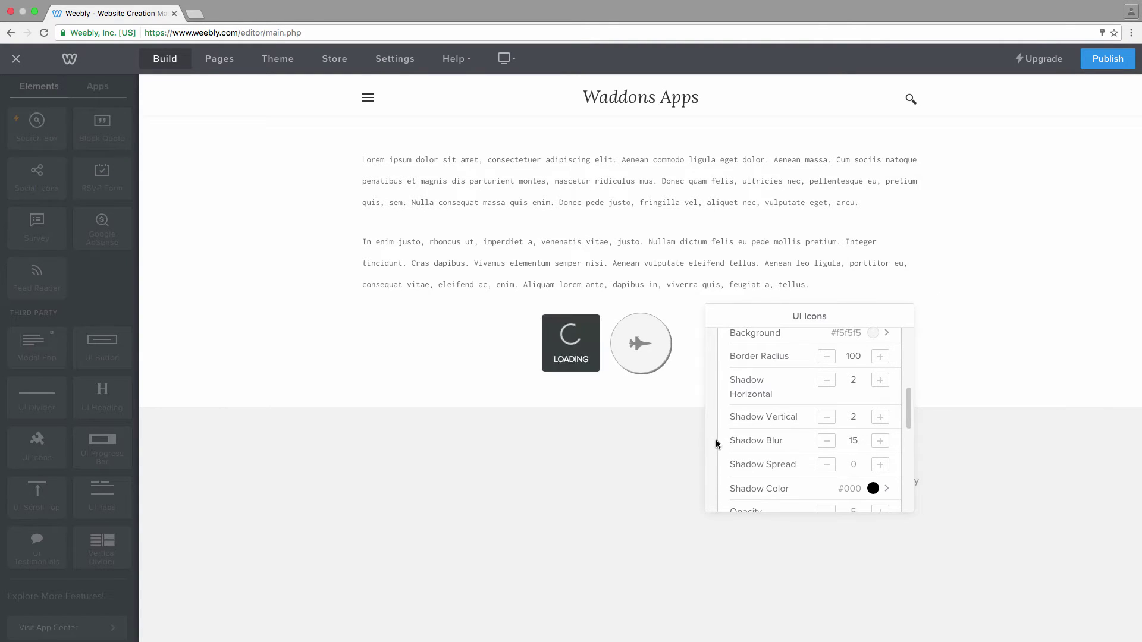
scroll(715, 440, down, 2)
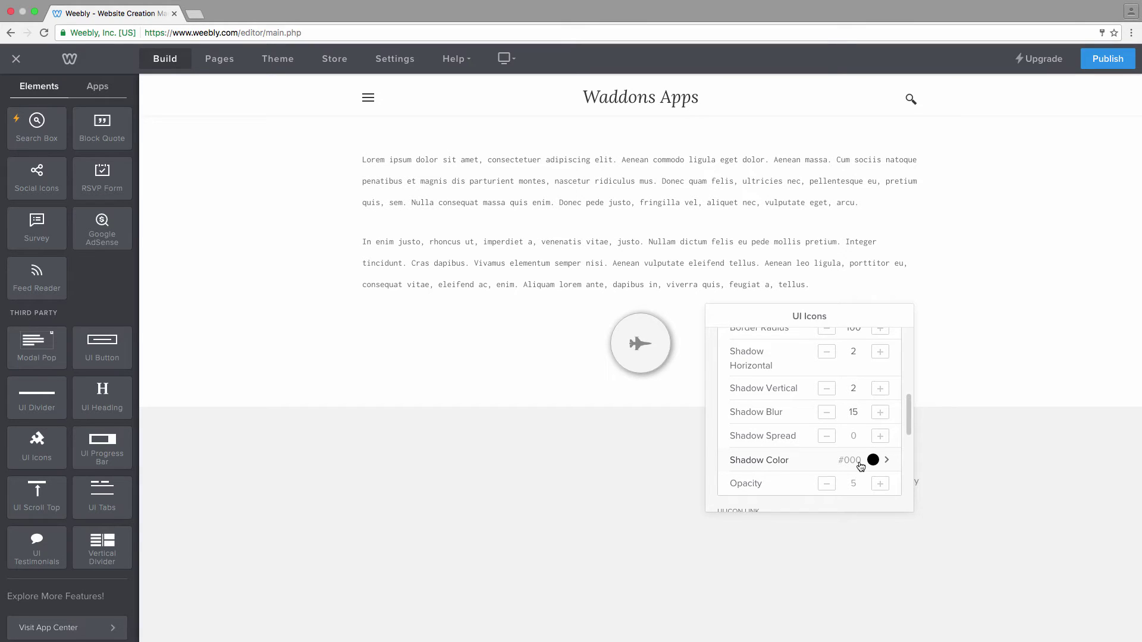
scroll(856, 467, down, 1)
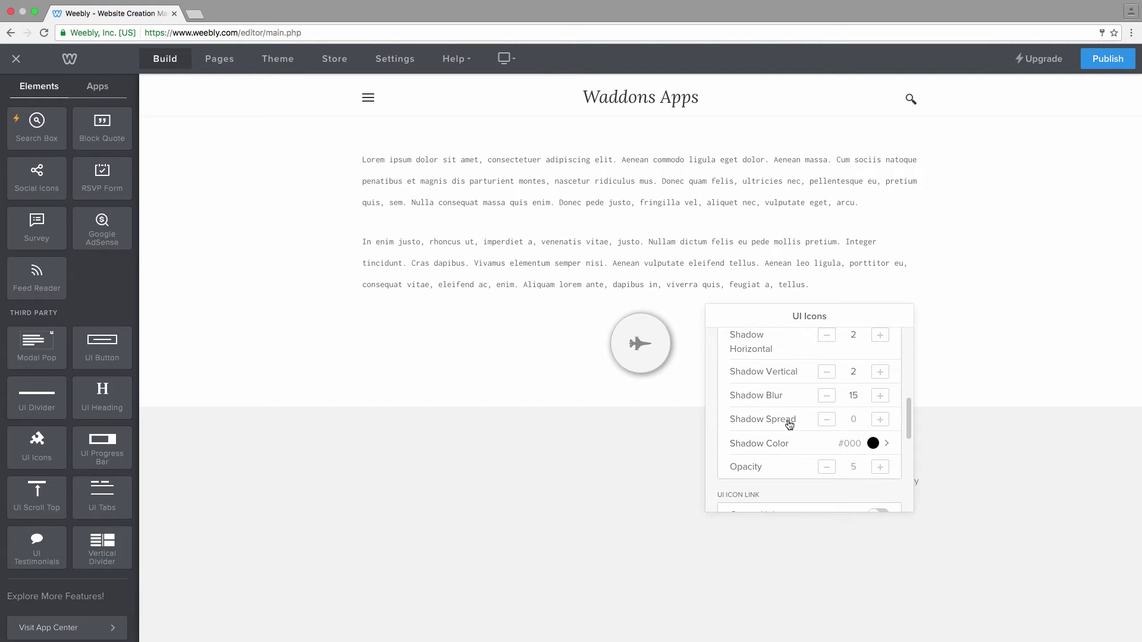
scroll(793, 421, down, 3)
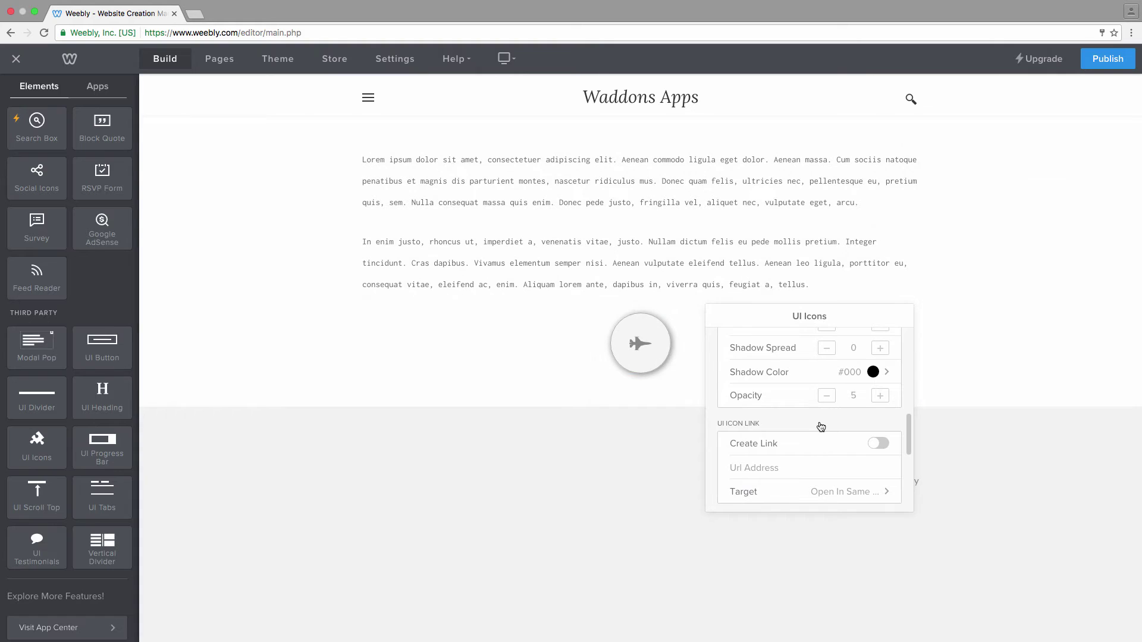
click(879, 443)
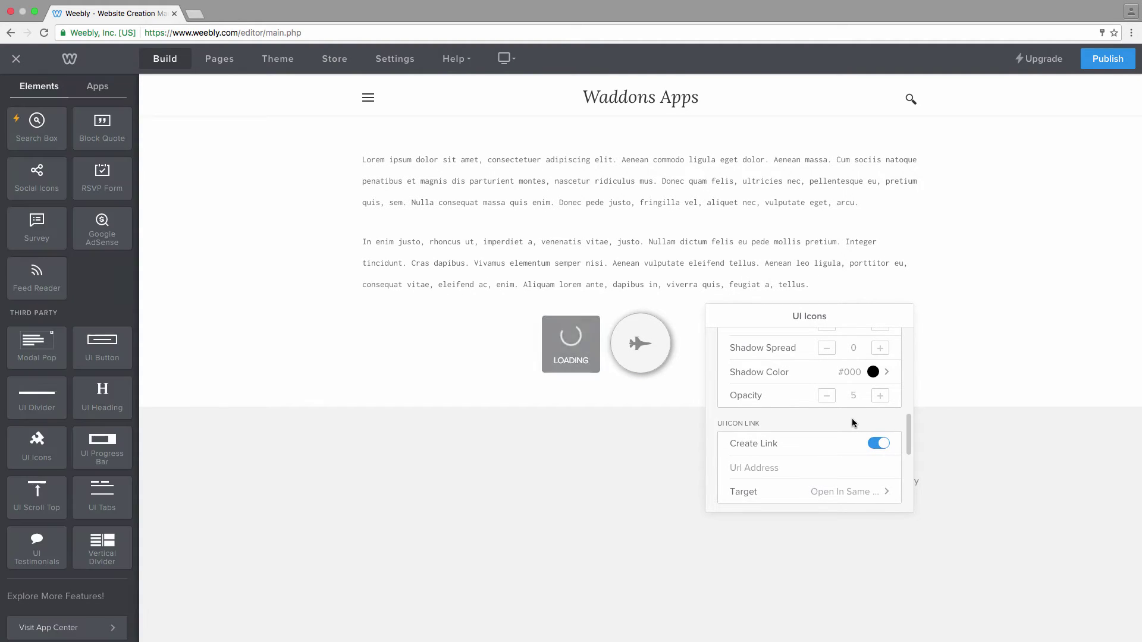
click(806, 467)
text(http)
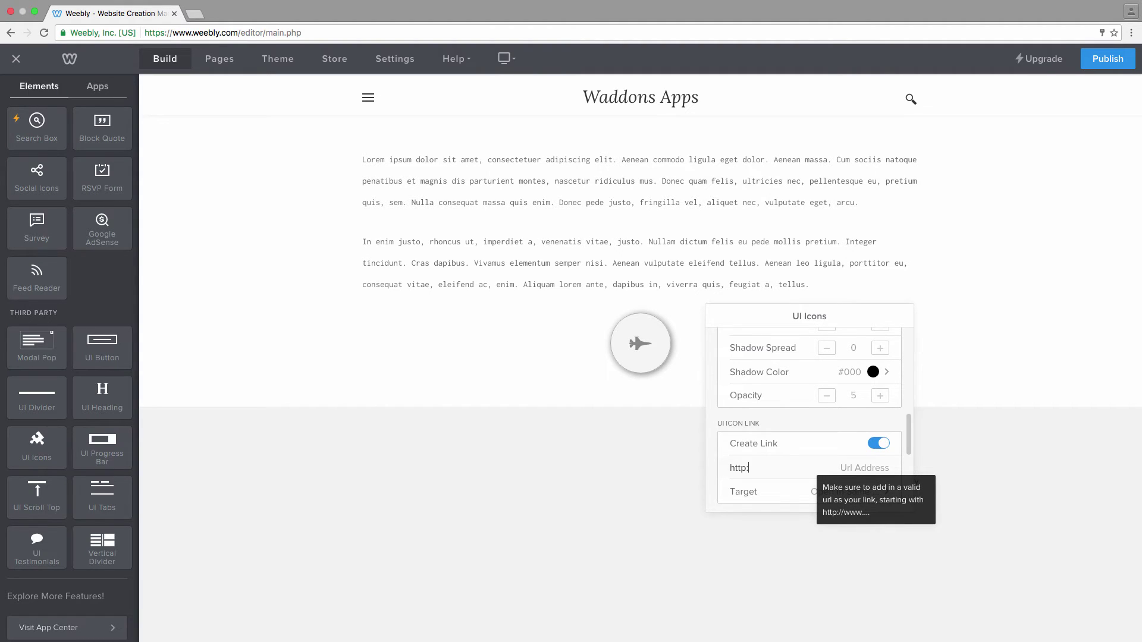
text(://waddons.com)
scroll(731, 448, down, 2)
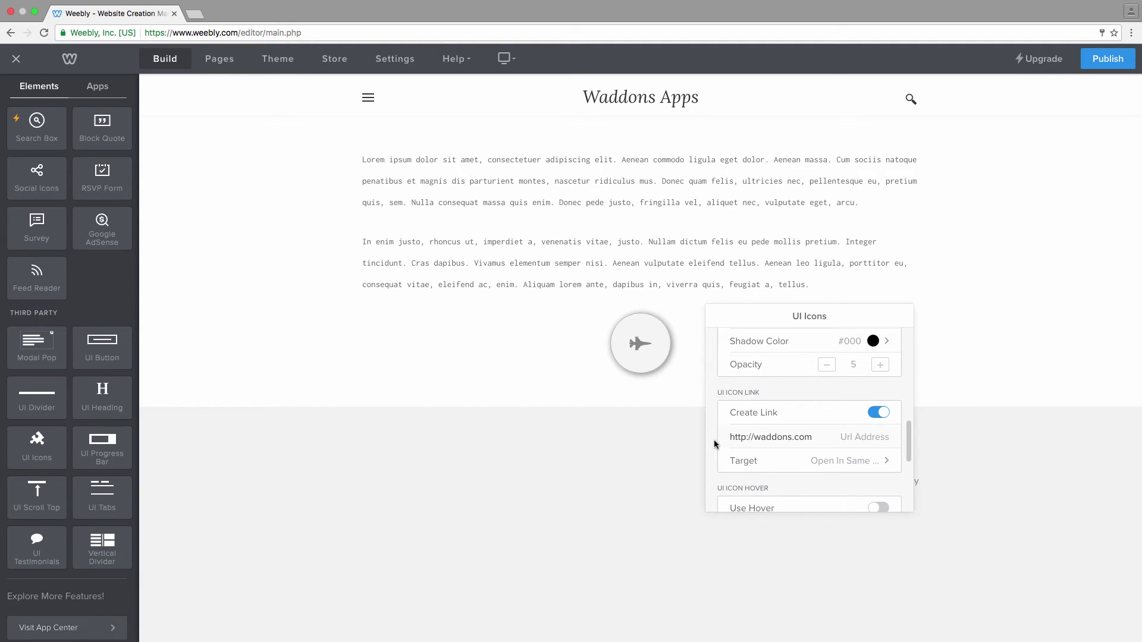
scroll(714, 443, down, 3)
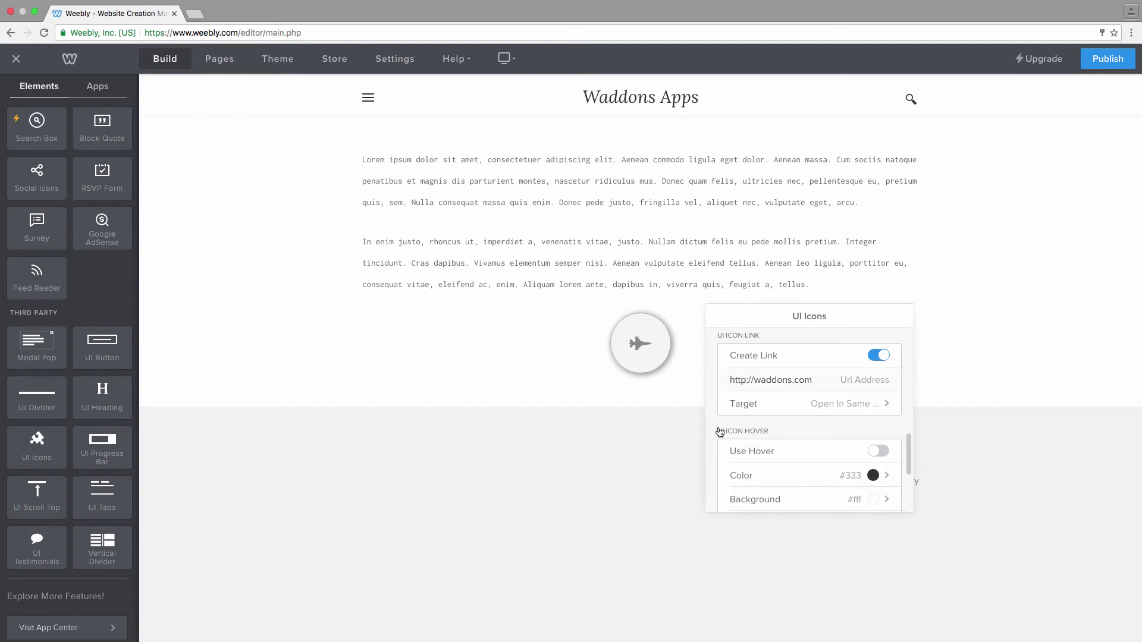
scroll(711, 429, down, 1)
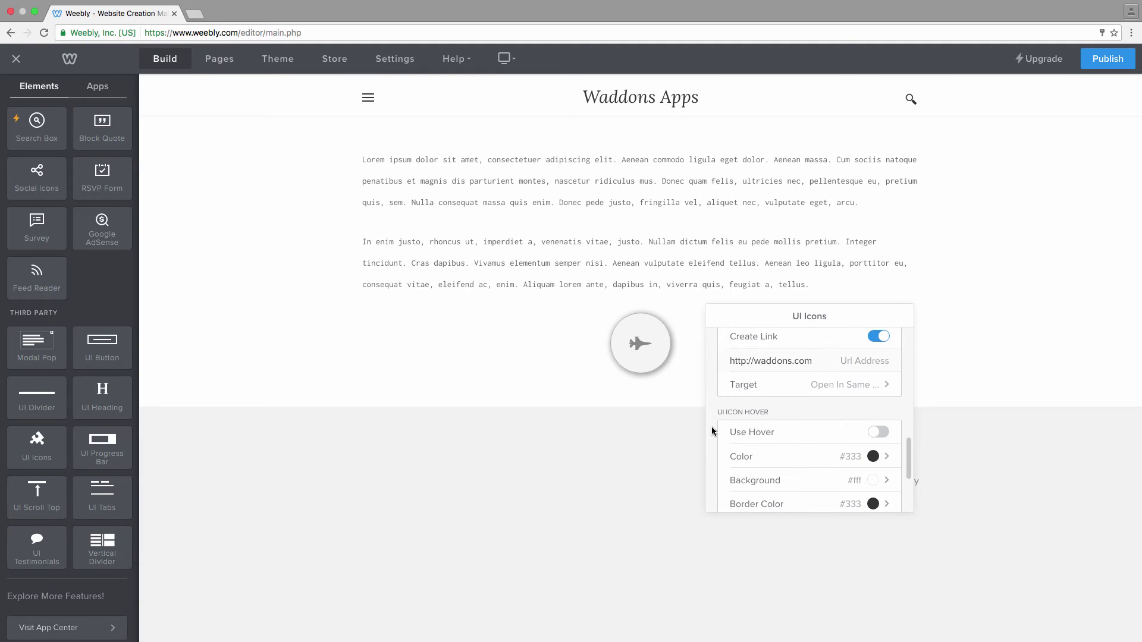
scroll(711, 427, down, 1)
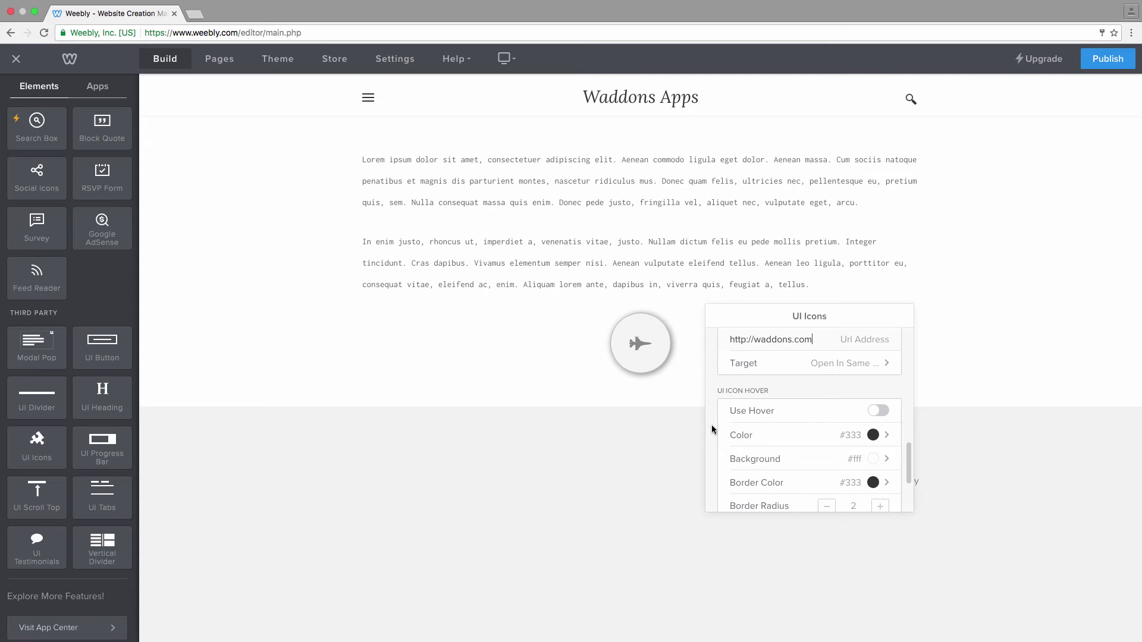
- Switch on Use Hover for the jet icon
click(879, 410)
scroll(718, 395, down, 1)
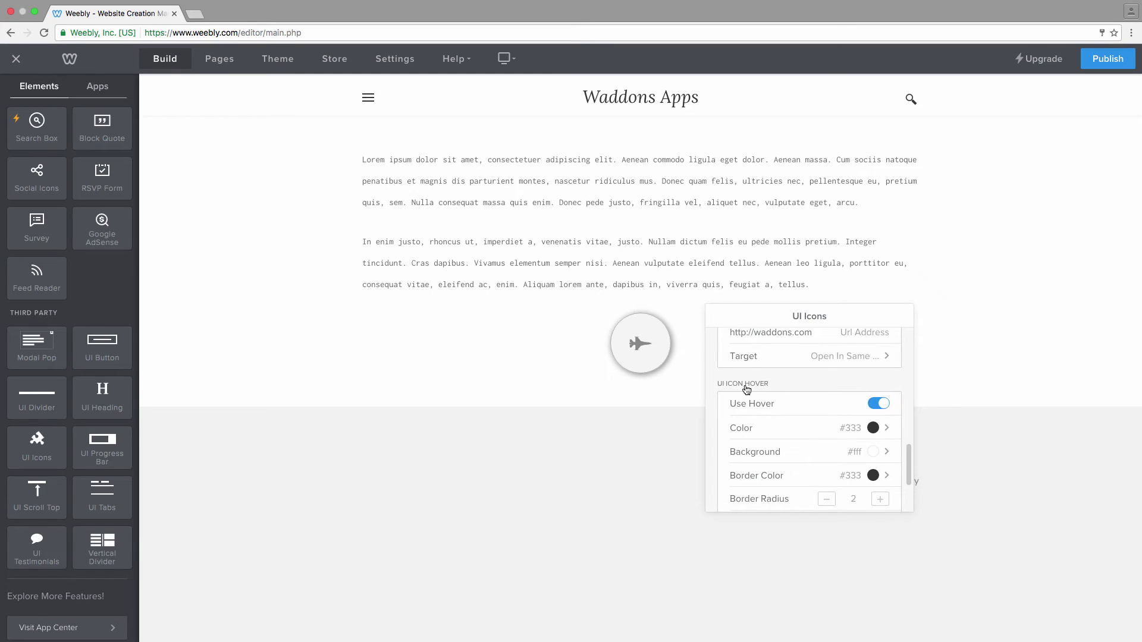
scroll(815, 386, down, 1)
scroll(803, 404, down, 2)
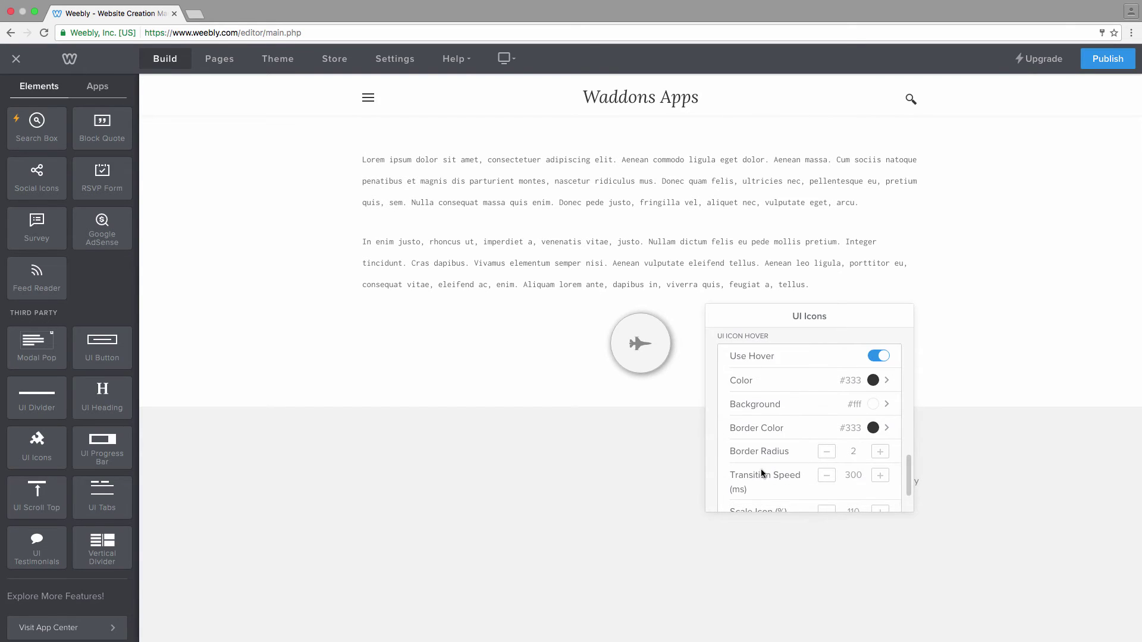
scroll(768, 453, down, 1)
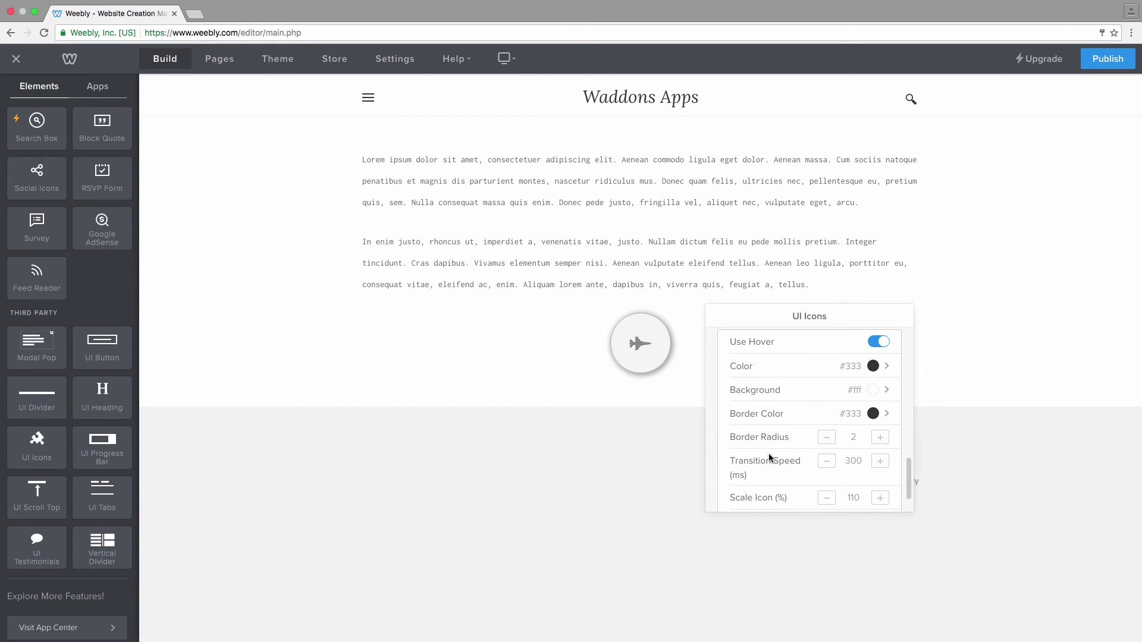
scroll(776, 457, down, 2)
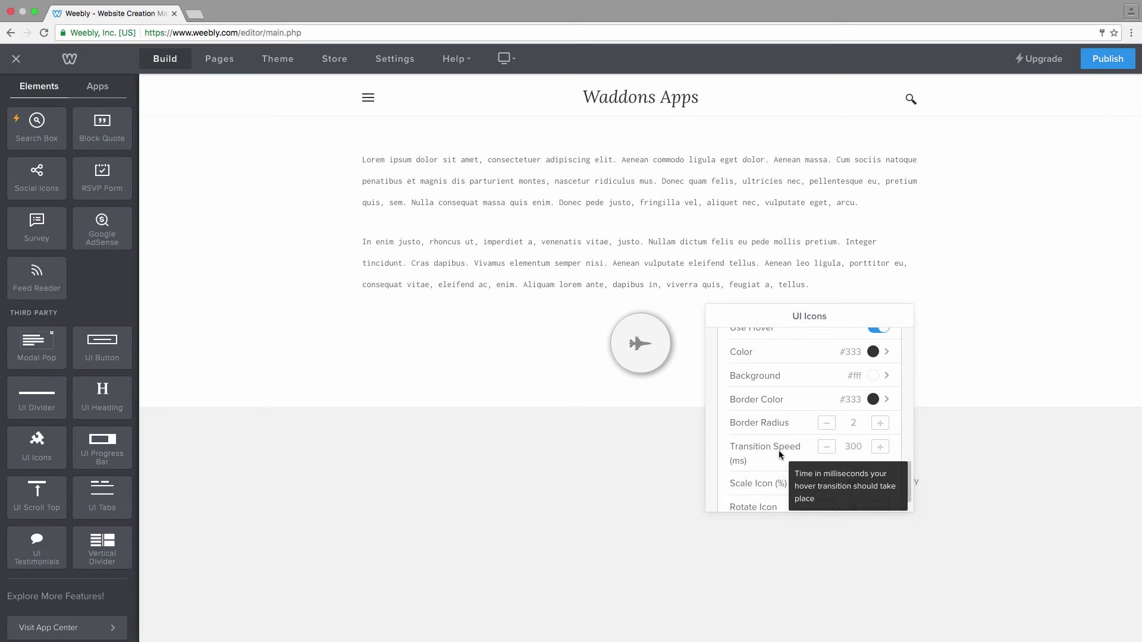
scroll(783, 453, down, 1)
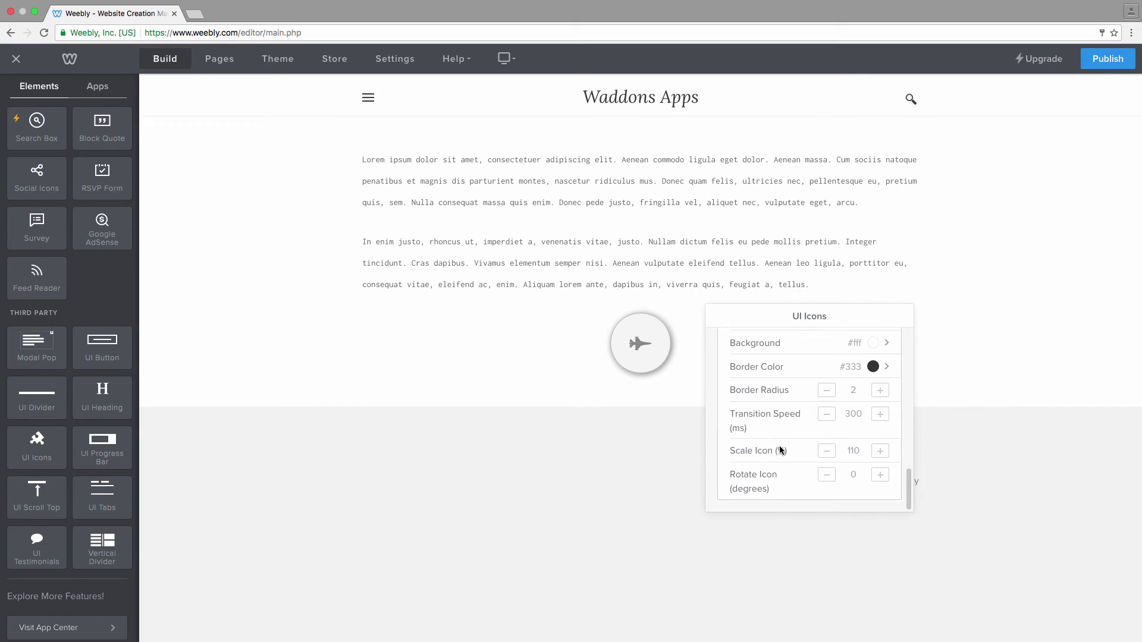
- Set the hover Scale Icon to 200% and Rotate Icon to 720 degrees
click(852, 450)
key(BackSpace)
key(BackSpace)
key(BackSpace)
text(150)
key(Left)
key(BackSpace)
text(1)
key(BackSpace)
key(BackSpace)
key(BackSpace)
text(200)
click(858, 491)
text(320)
- Close the icon settings, publish the site and view the live ui-icon page
click(644, 398)
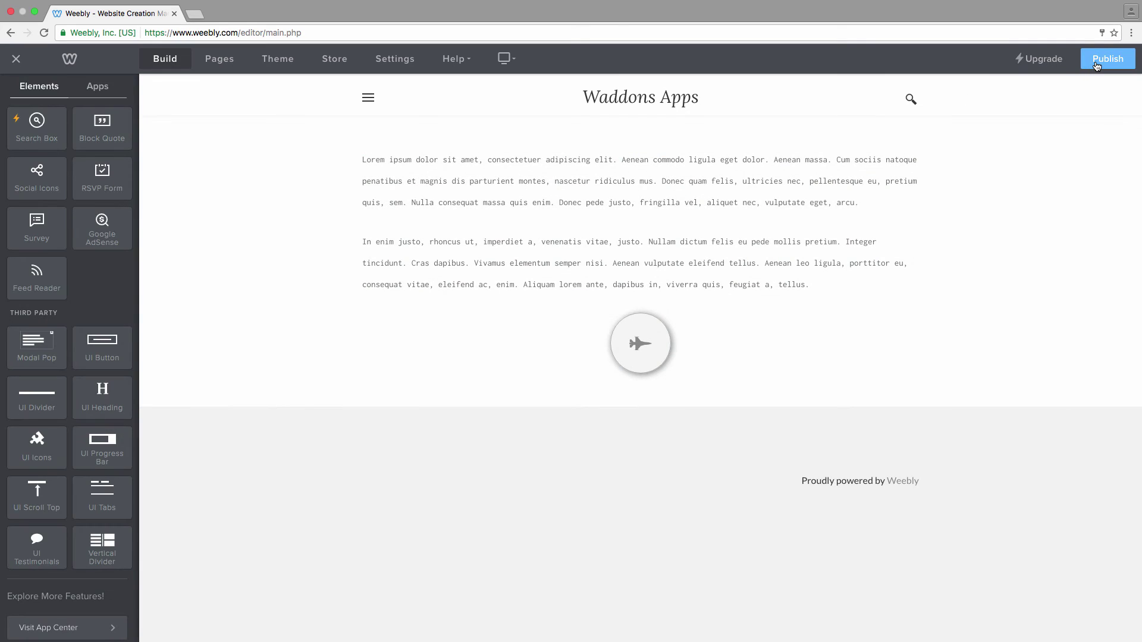
click(1097, 64)
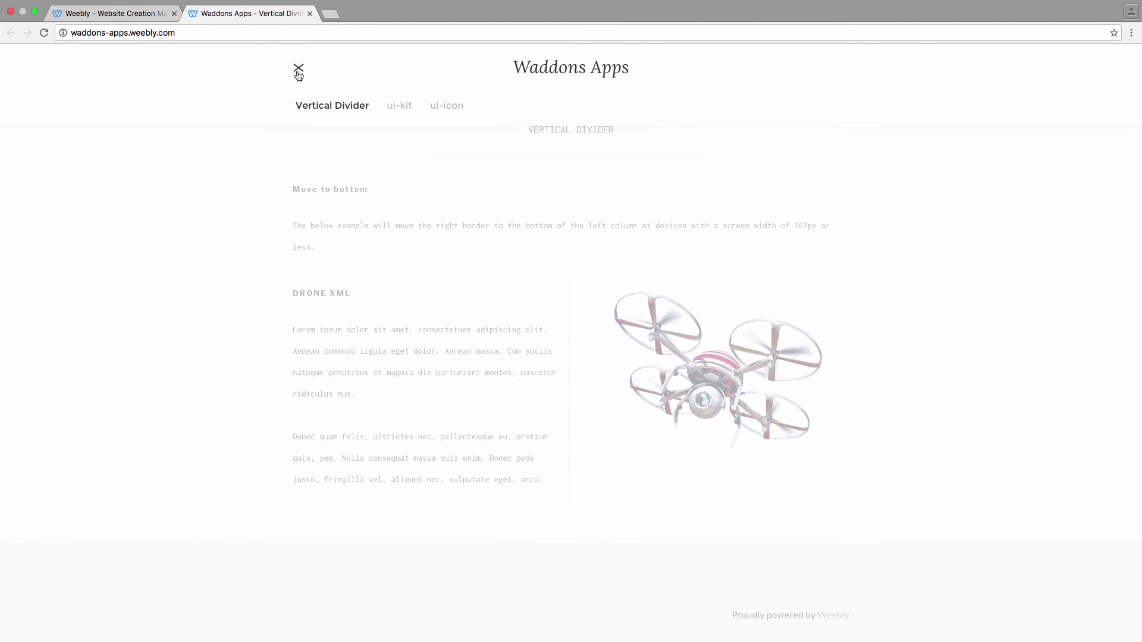
click(437, 106)
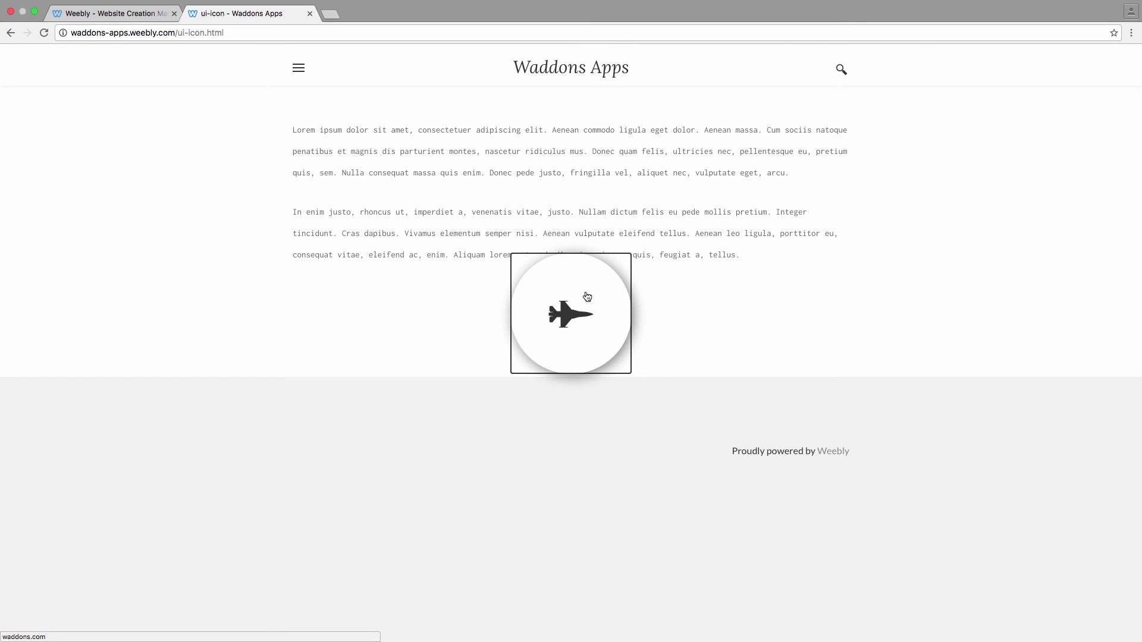
- Back in the editor, dismiss the published notice and open the jet icon's settings
click(136, 13)
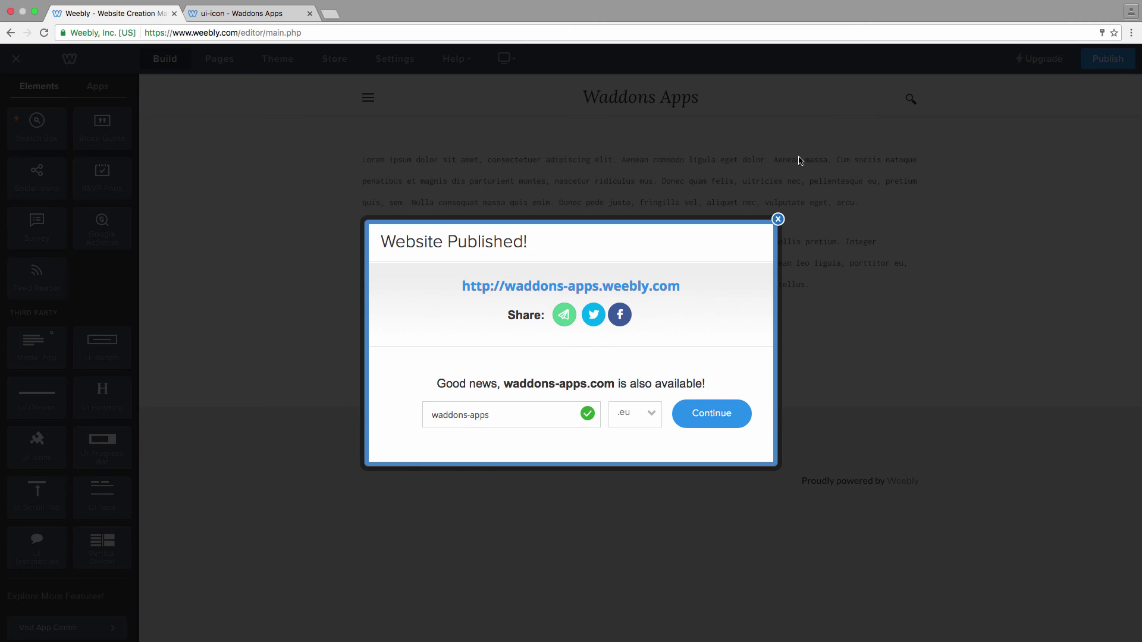
click(778, 218)
click(724, 327)
scroll(672, 467, down, 5)
scroll(675, 468, down, 4)
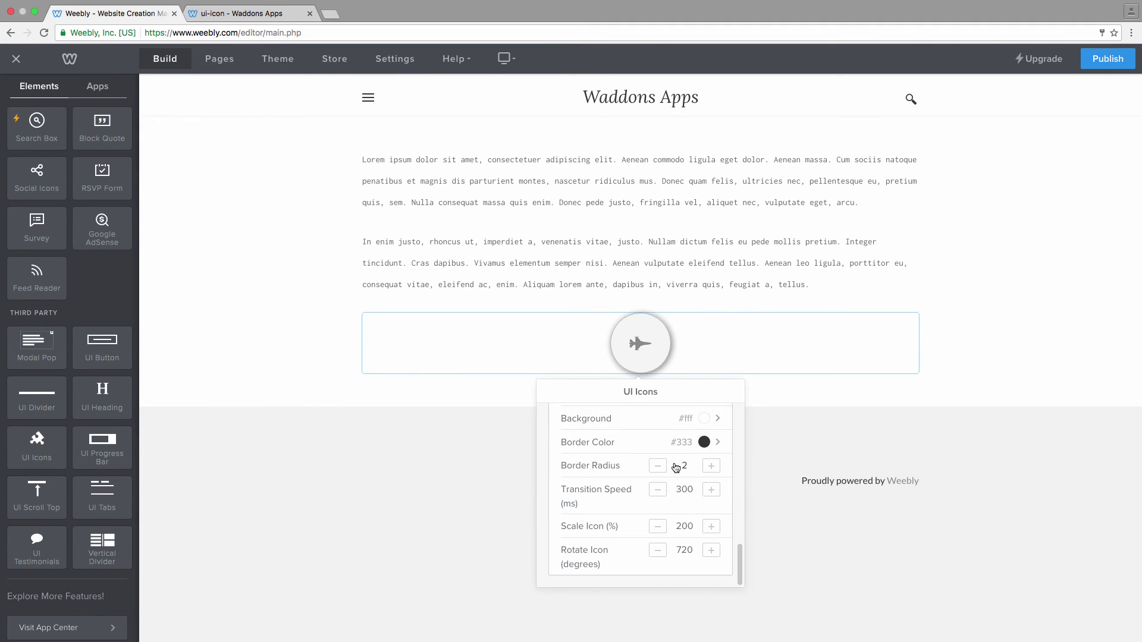
scroll(674, 473, up, 2)
scroll(669, 476, up, 2)
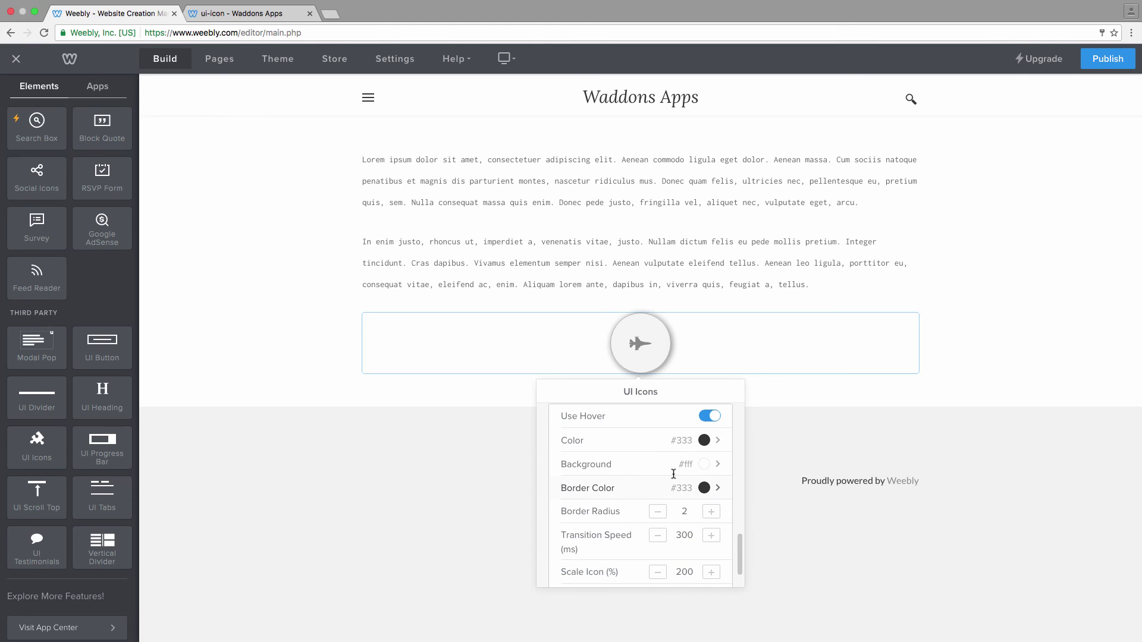
scroll(666, 486, up, 2)
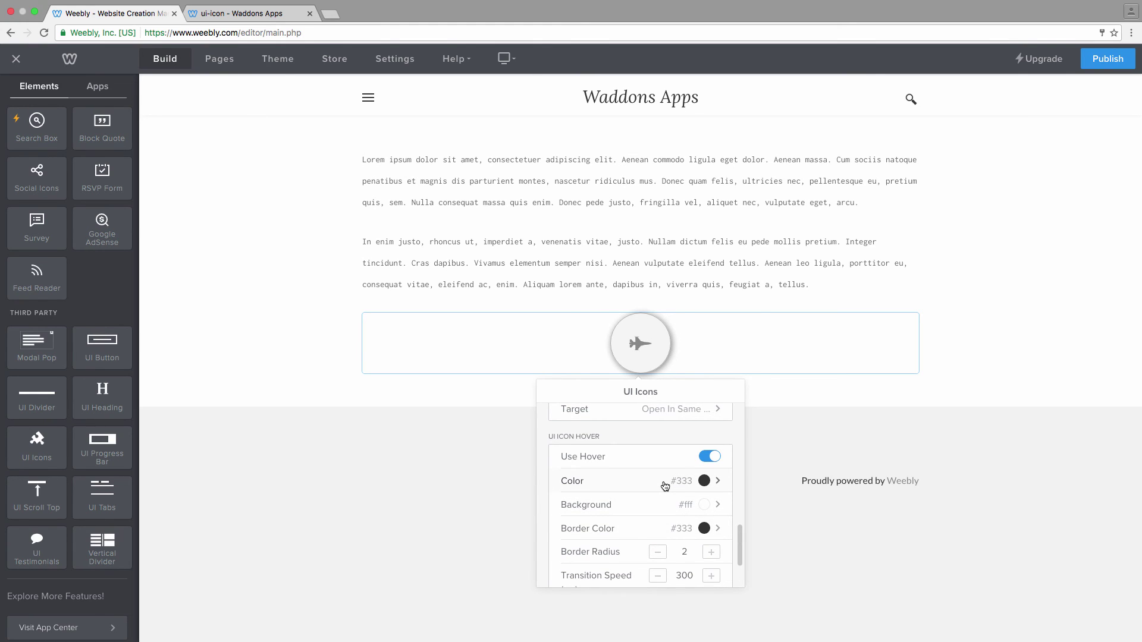
scroll(665, 486, down, 2)
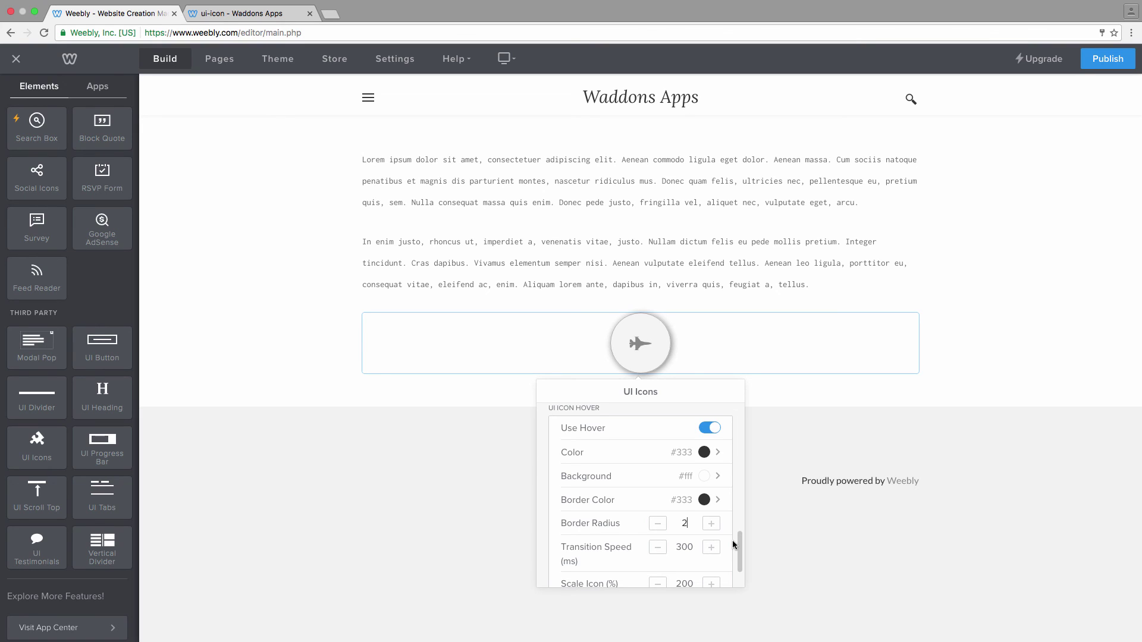
- Set the hover border radius to 100 and republish the site
key(BackSpace)
text(100)
click(297, 369)
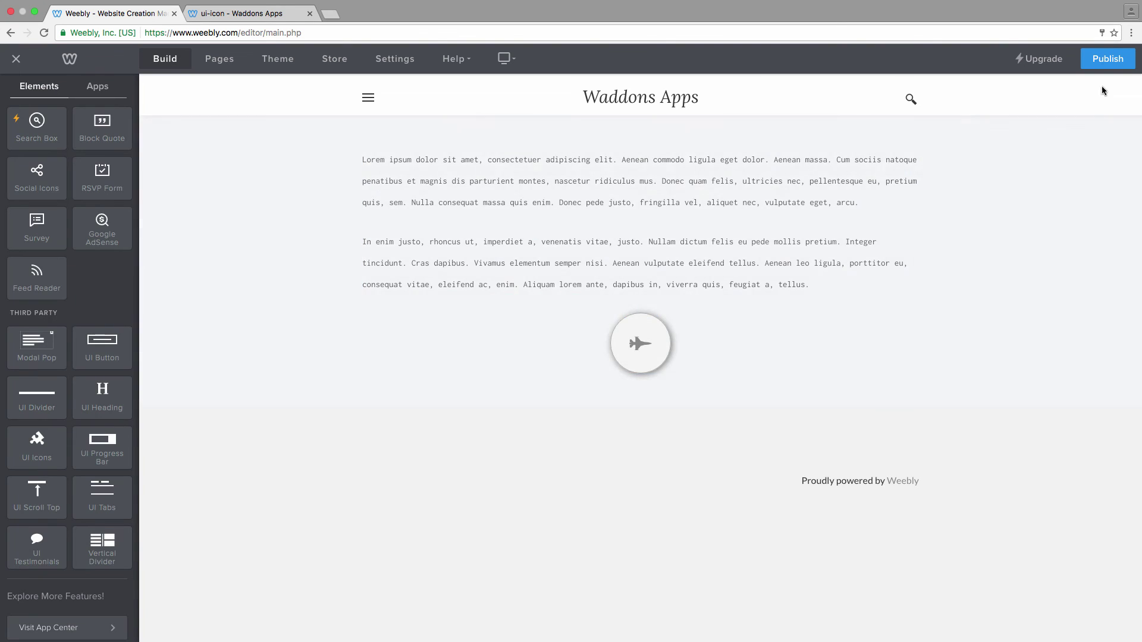
click(1106, 58)
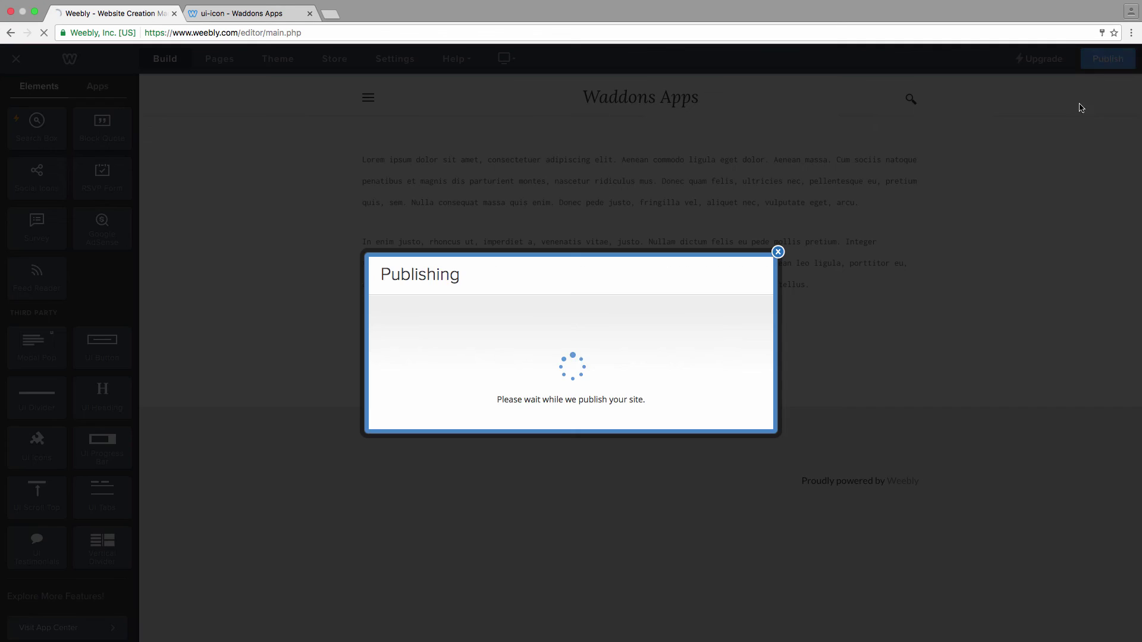
- Reload the live ui-icon page to check the rounded hover, then close the Website Published dialog
click(235, 14)
key(super+r)
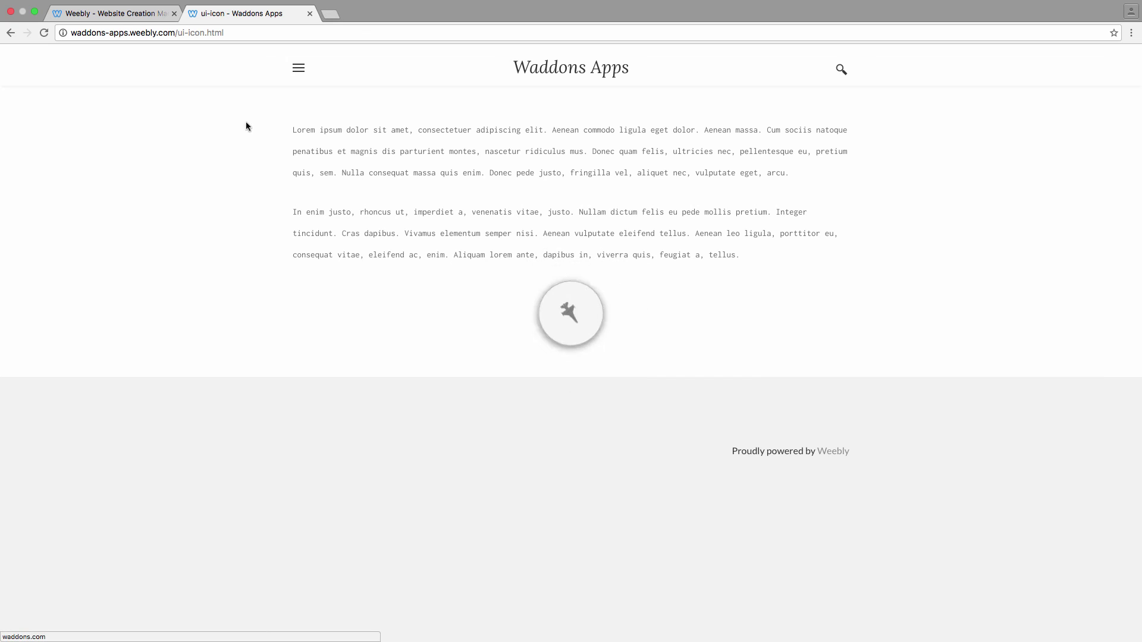
click(124, 16)
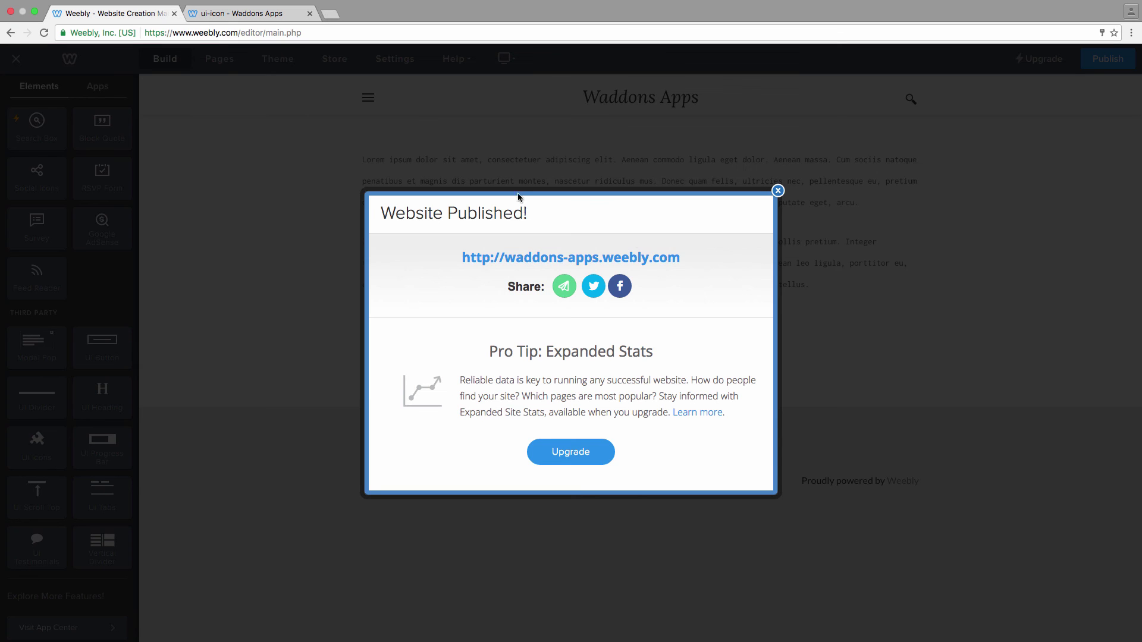
click(777, 190)
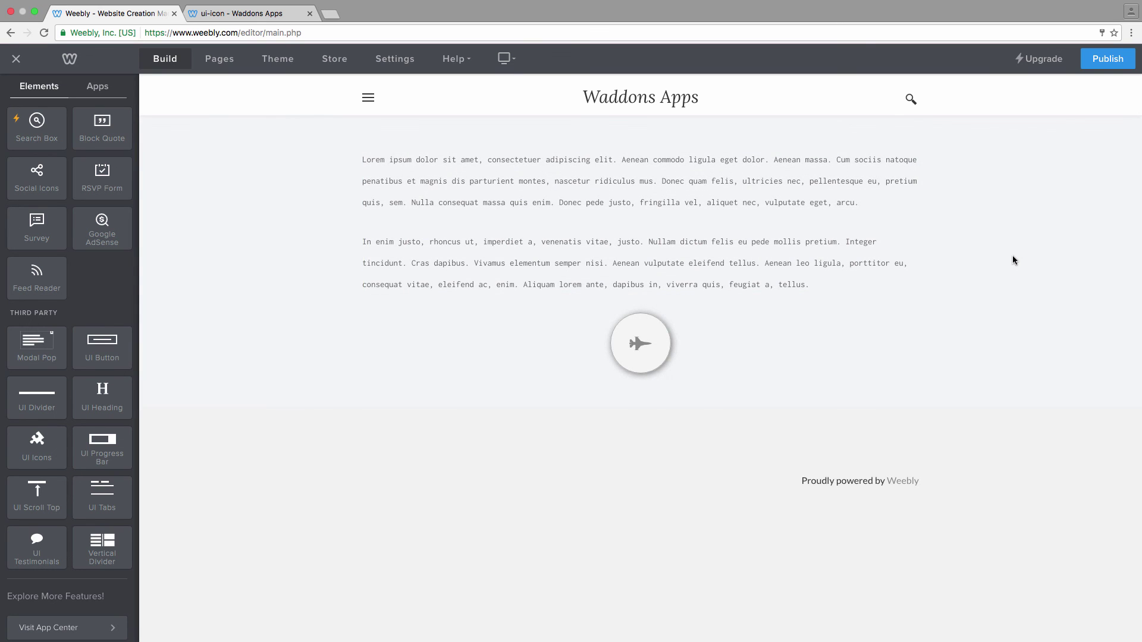